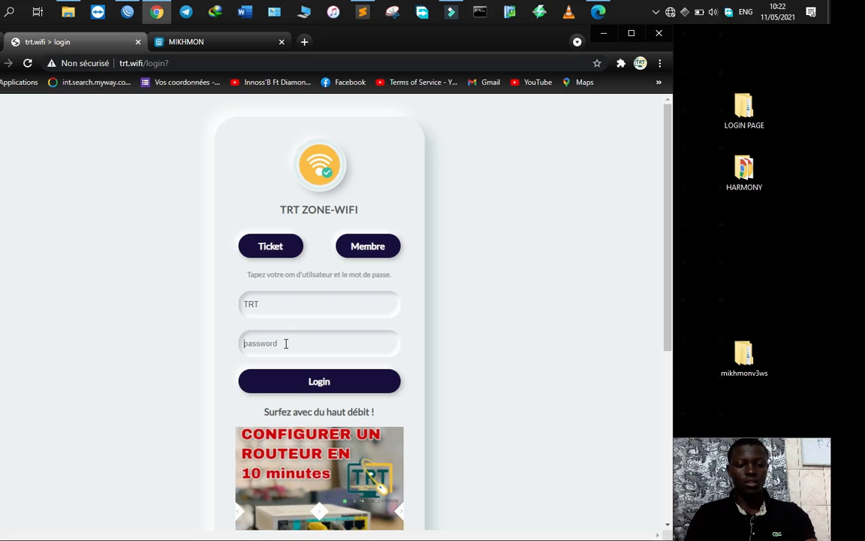
Step: Log in to the TRT ZONE-WIFI hotspot page with the password, then minimize Chrome
{"action": "type", "text": "•••••"}
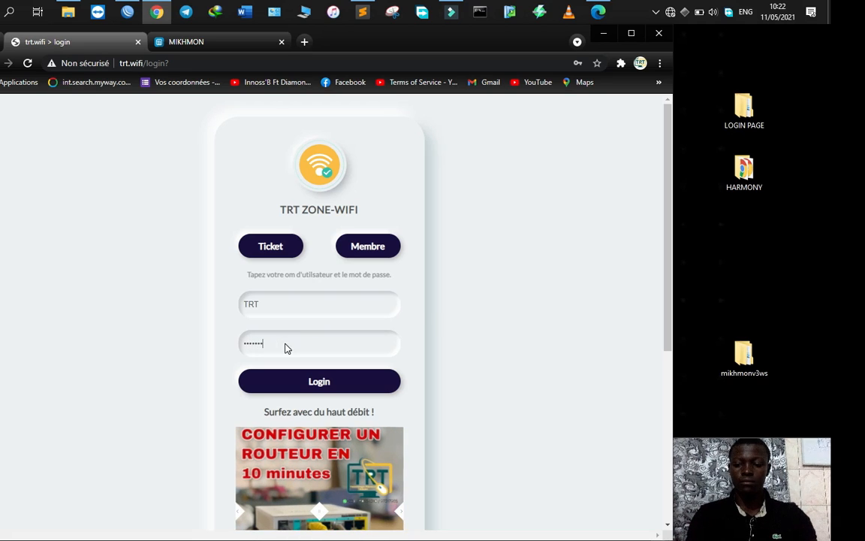
{"action": "key", "text": "Return"}
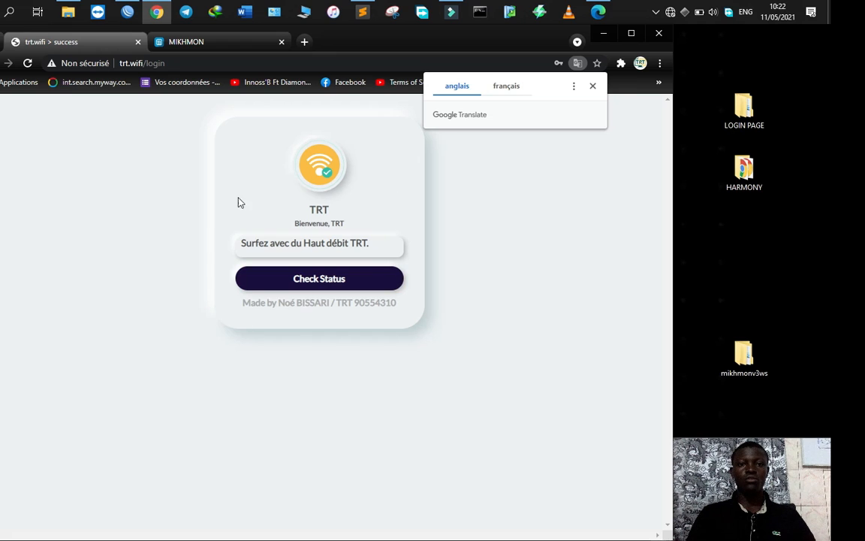
{"action": "left_click", "coordinate": [603, 38]}
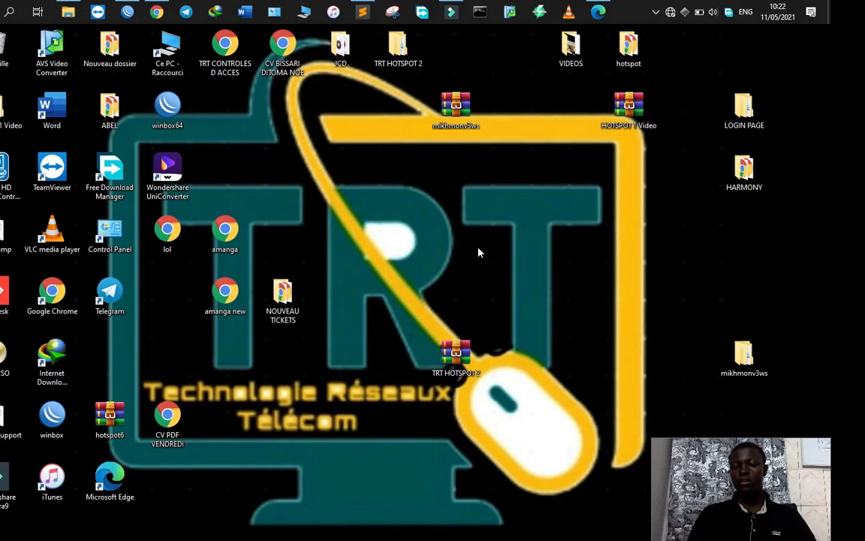
Step: Extract the mikhmonv3ws archive on the desktop into a mikhmonv3ws folder
{"action": "left_click_drag", "start_coordinate": [456, 124], "coordinate": [496, 203]}
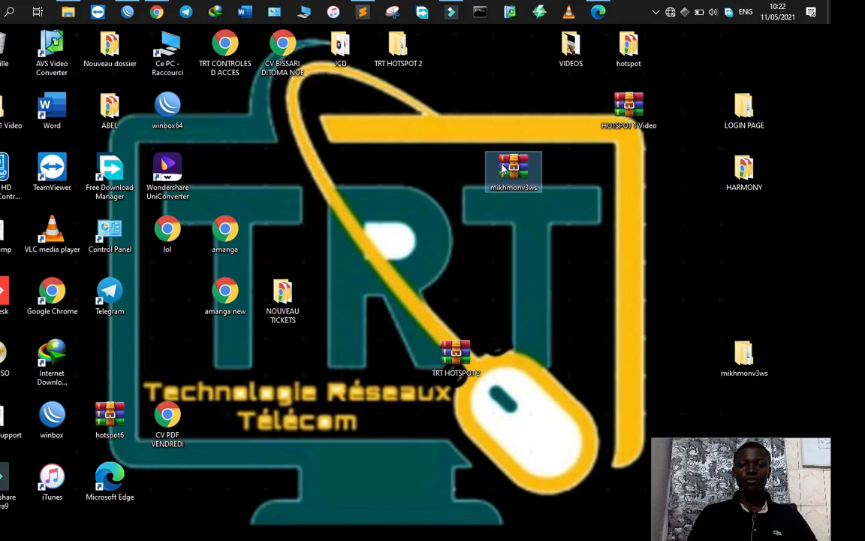
{"action": "right_click", "coordinate": [502, 164]}
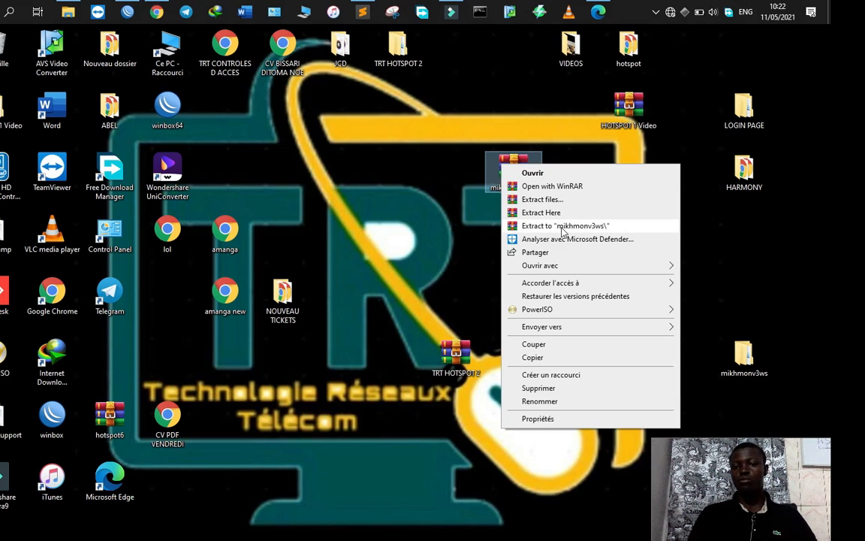
{"action": "left_click", "coordinate": [418, 174]}
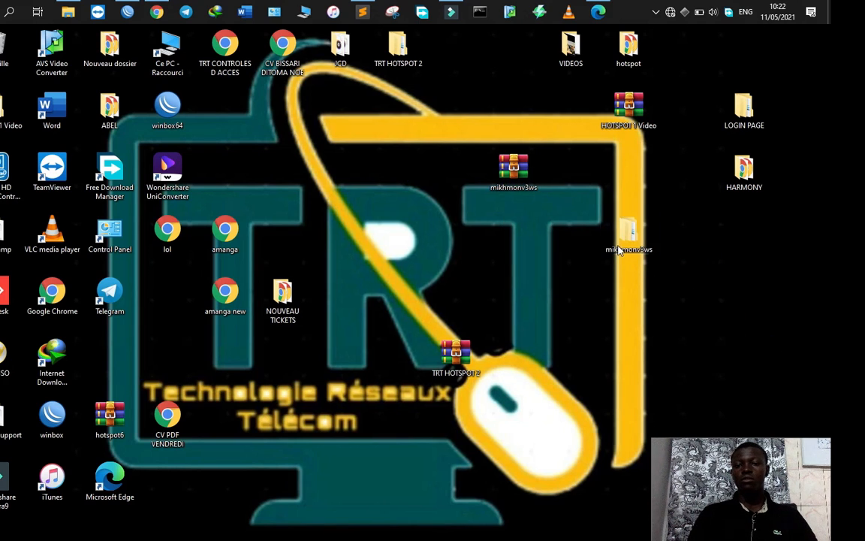
{"action": "left_click_drag", "start_coordinate": [628, 233], "coordinate": [712, 279]}
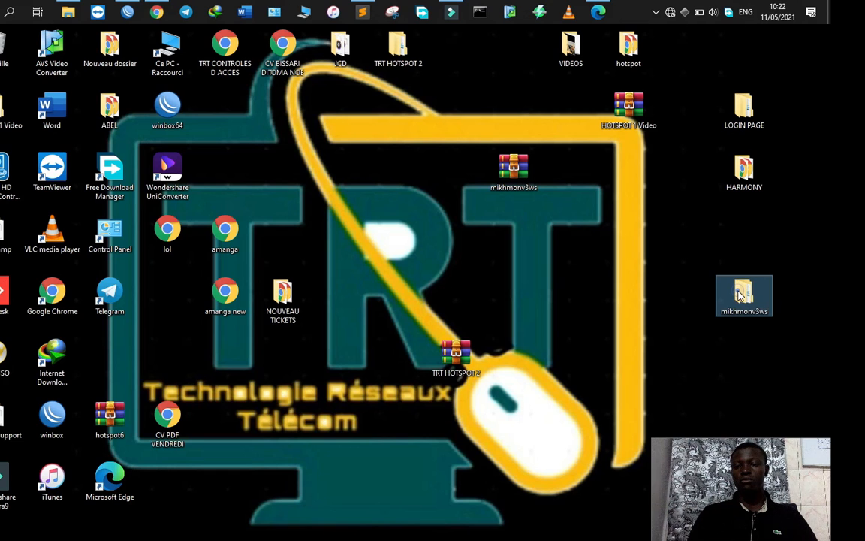
Step: Run MikhmonServer from the Mikhmon Server folder as administrator
{"action": "double_click", "coordinate": [744, 295]}
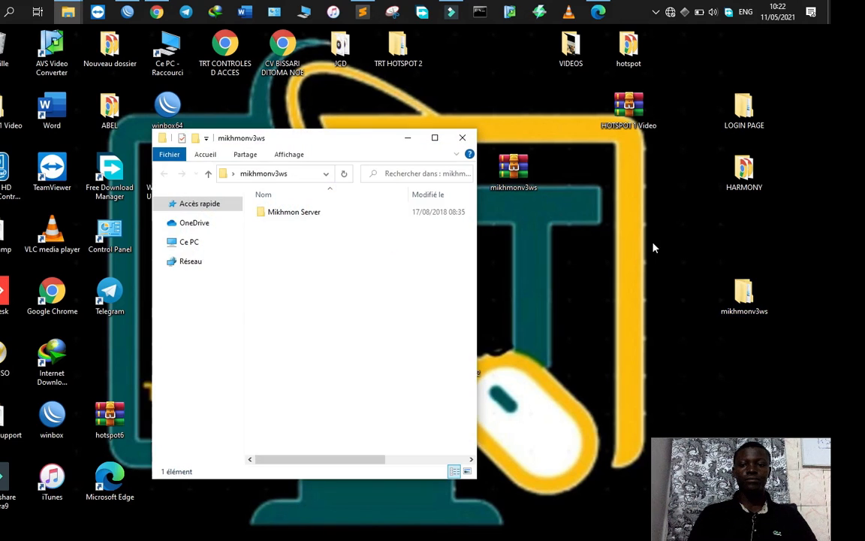
{"action": "double_click", "coordinate": [321, 208]}
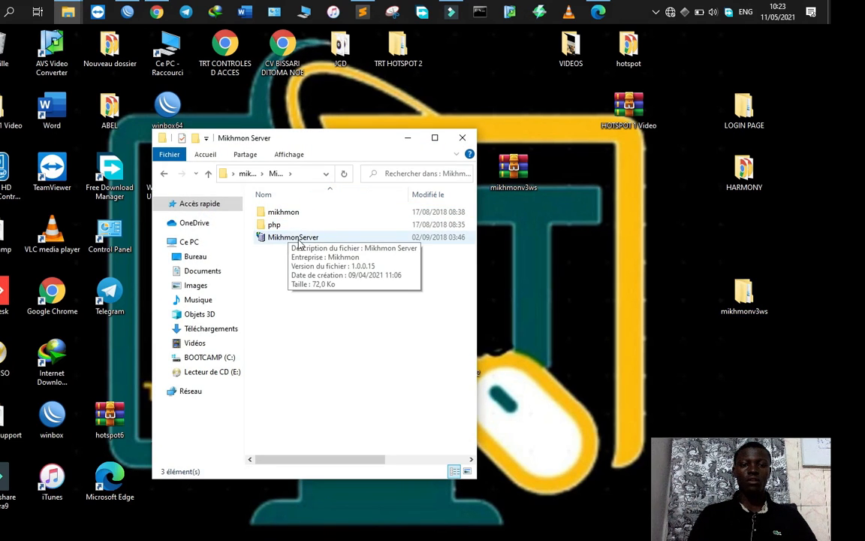
{"action": "left_click", "coordinate": [299, 239]}
{"action": "right_click", "coordinate": [300, 240]}
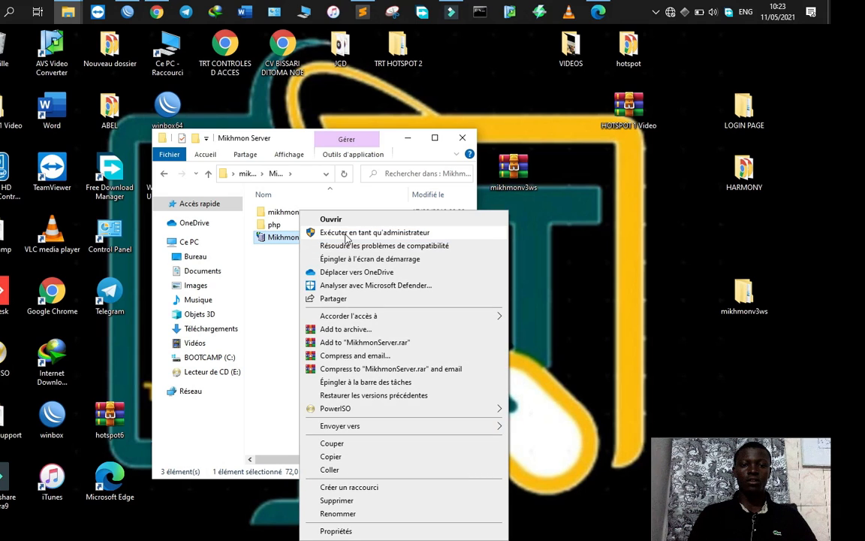
{"action": "left_click", "coordinate": [316, 215]}
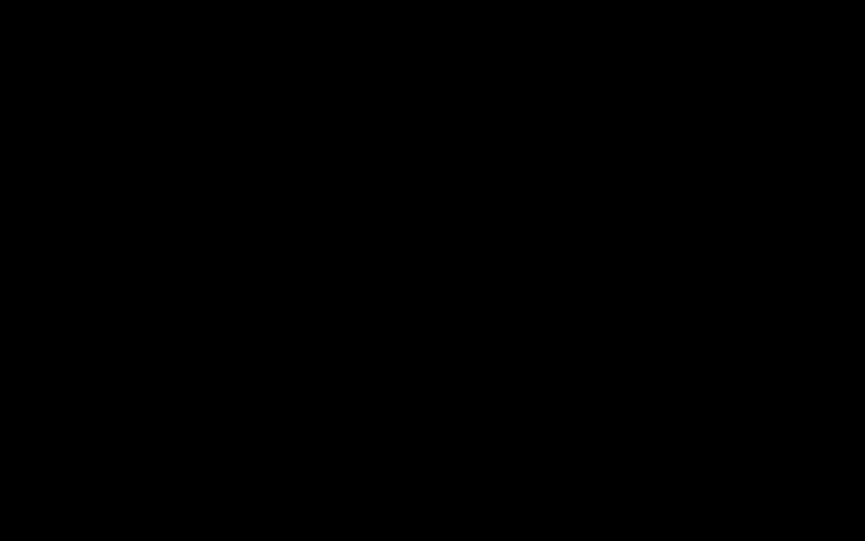
{"action": "left_click", "coordinate": [361, 330]}
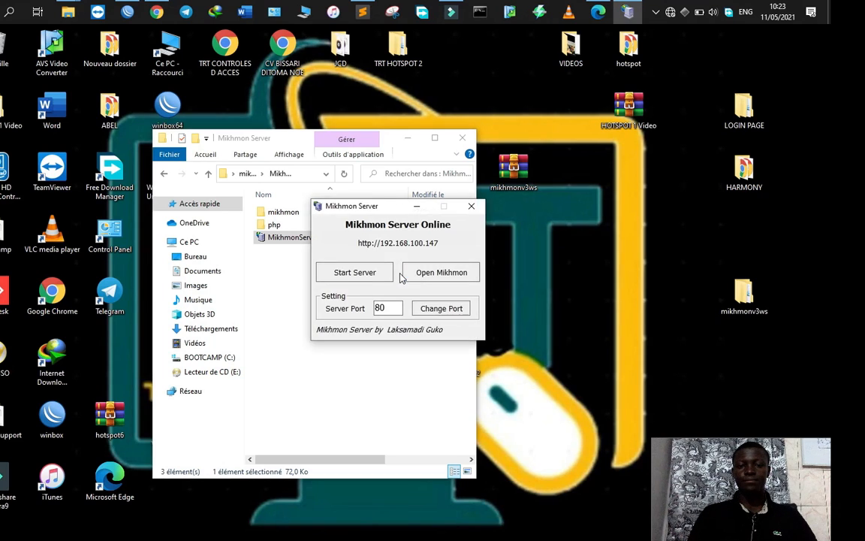
{"action": "left_click", "coordinate": [367, 273]}
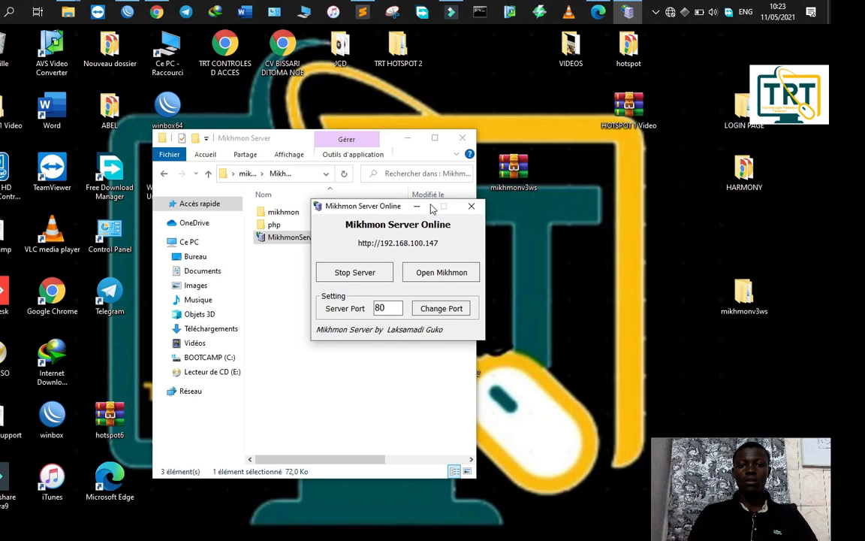
{"action": "left_click_drag", "start_coordinate": [379, 208], "coordinate": [312, 220]}
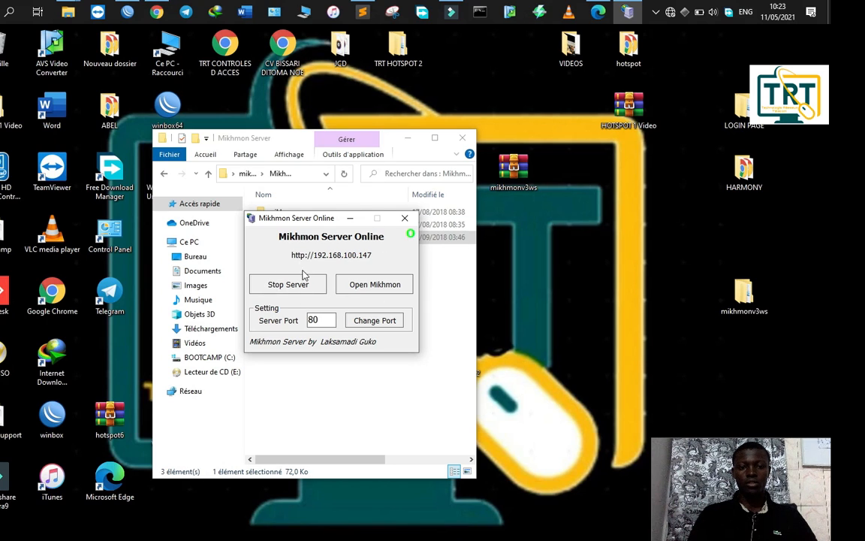
{"action": "left_click", "coordinate": [302, 284]}
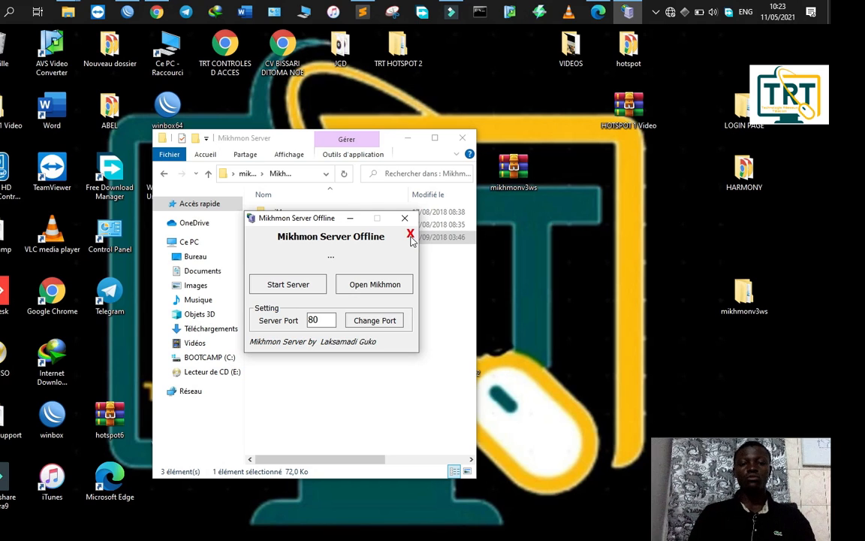
{"action": "left_click", "coordinate": [288, 292]}
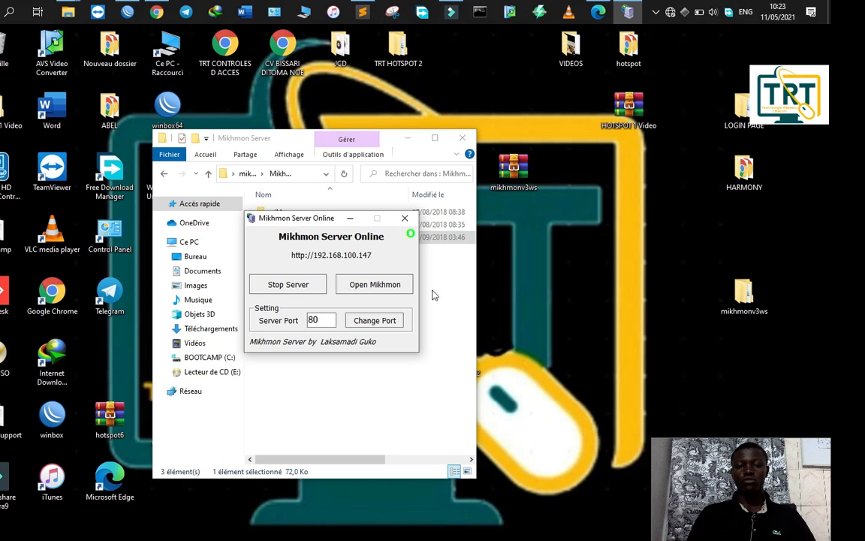
Step: Open the Mikhmon web interface in the browser and resize its window
{"action": "left_click", "coordinate": [374, 286]}
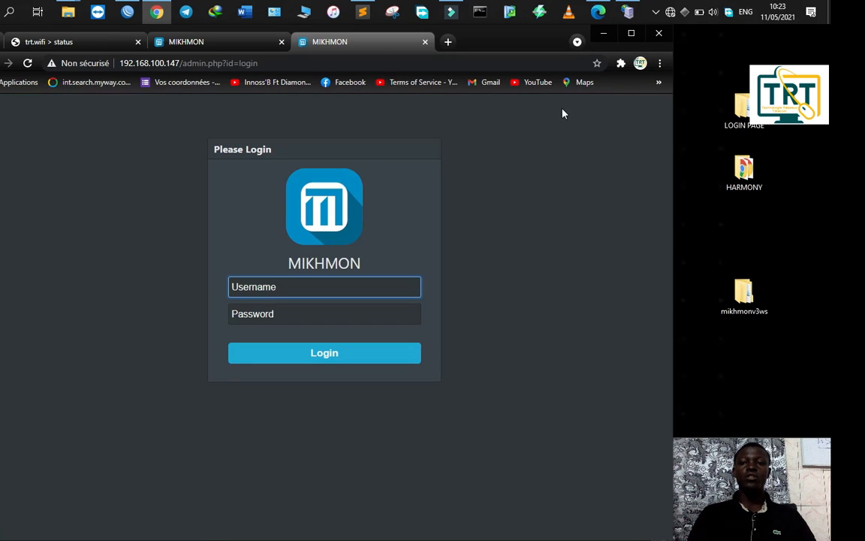
{"action": "left_click", "coordinate": [630, 33]}
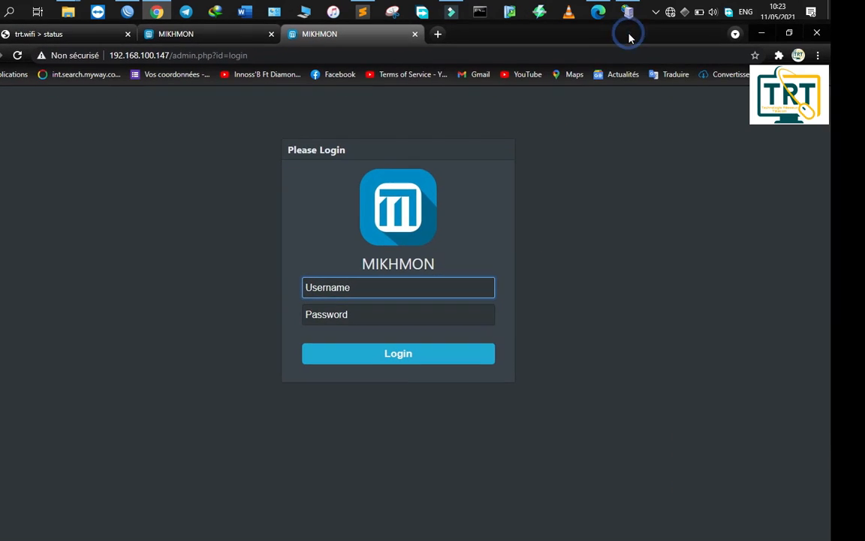
{"action": "left_click_drag", "start_coordinate": [600, 36], "coordinate": [491, 91]}
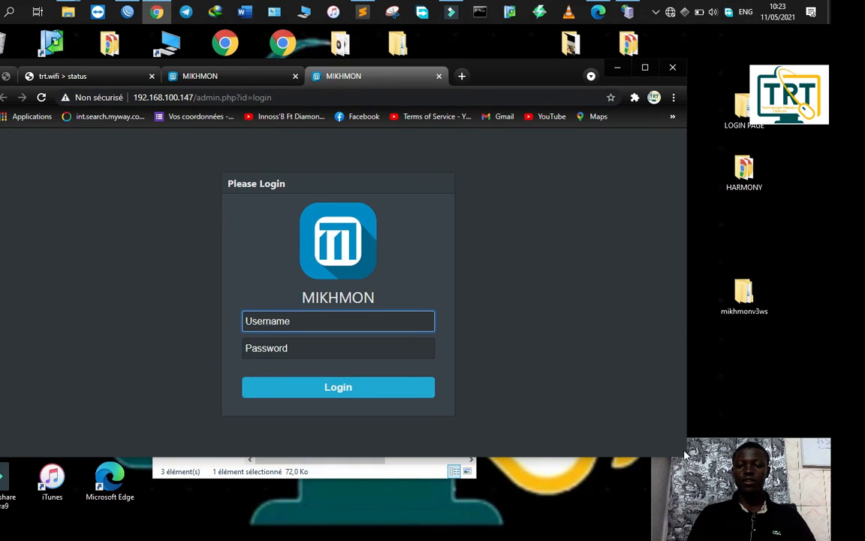
{"action": "left_click_drag", "start_coordinate": [685, 452], "coordinate": [676, 501]}
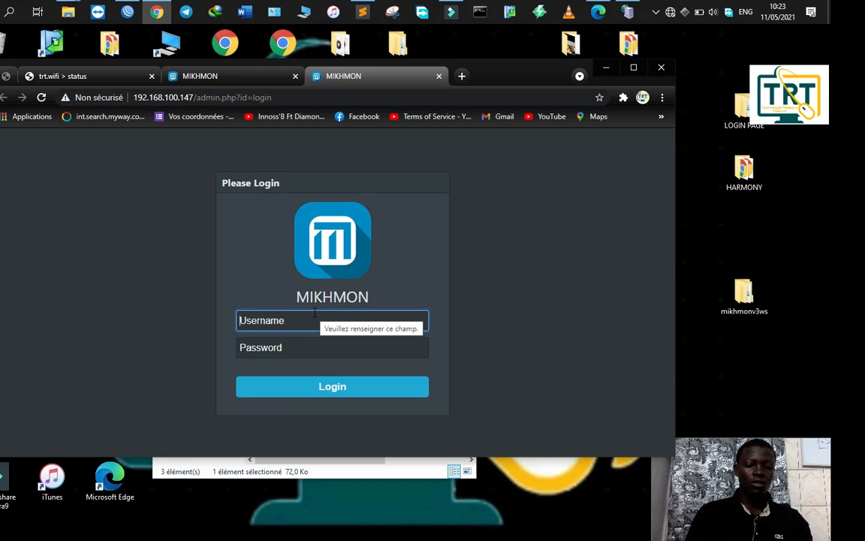
Step: Sign in with the admin username and password, then add a new router session
{"action": "type", "text": "mikhmon"}
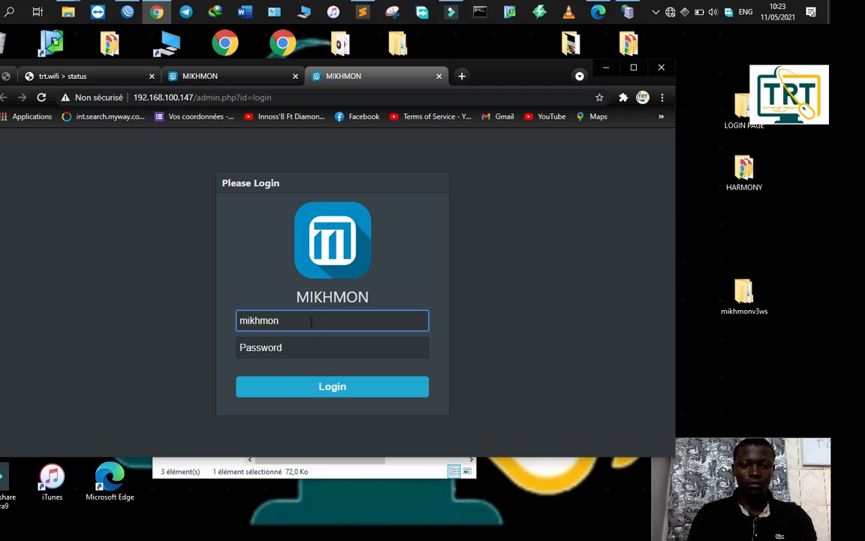
{"action": "left_click", "coordinate": [301, 345]}
{"action": "type", "text": "12"}
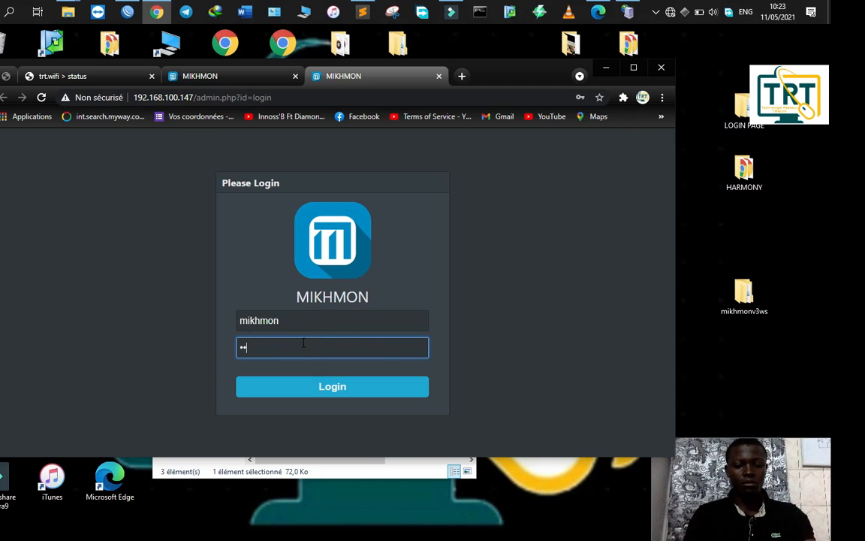
{"action": "key", "text": "Return"}
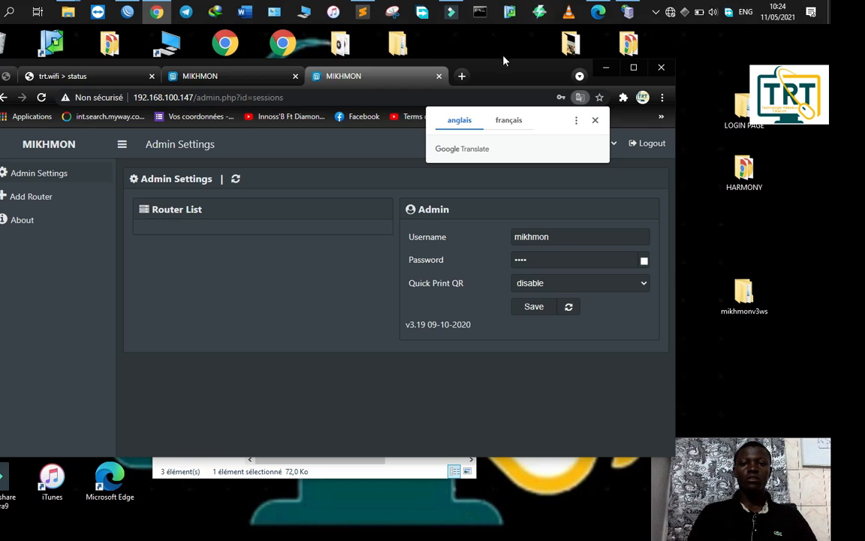
{"action": "double_click", "coordinate": [450, 59]}
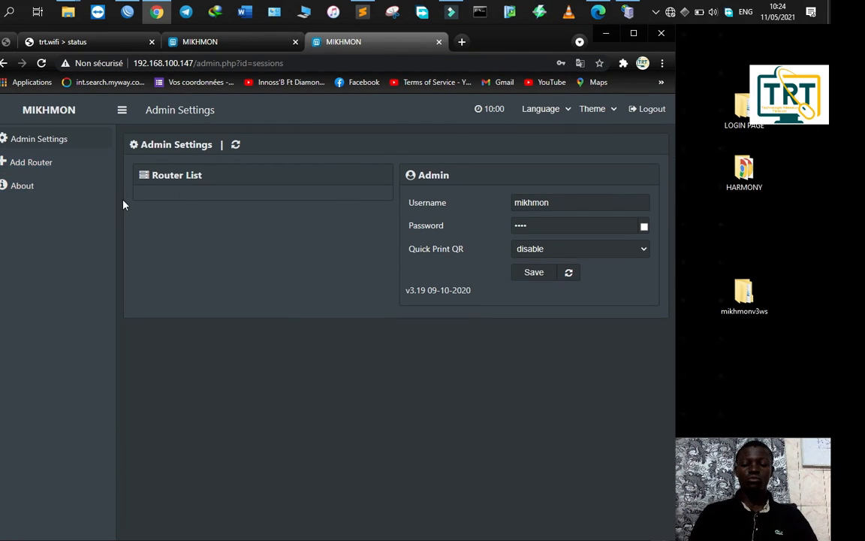
{"action": "left_click", "coordinate": [31, 167]}
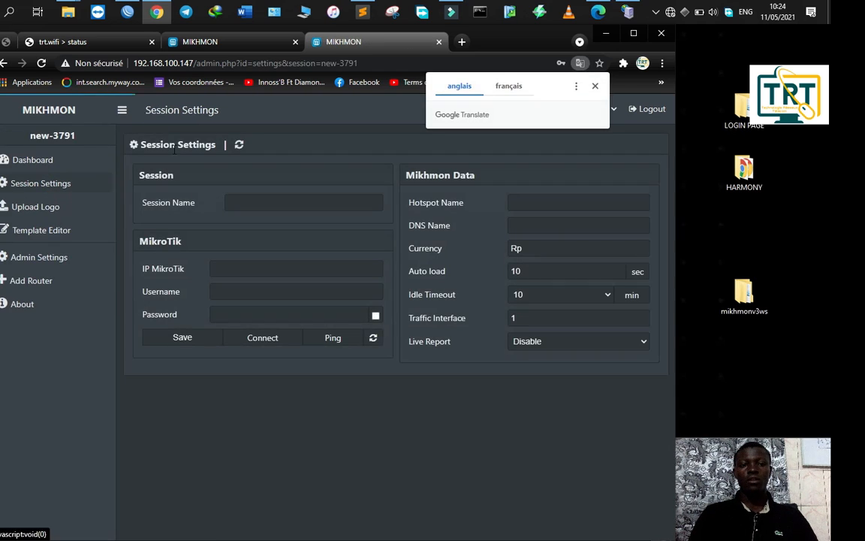
Step: Enter session name SSESION1, MikroTik IP 192.168.100.254, and the router login username and password
{"action": "left_click", "coordinate": [263, 203]}
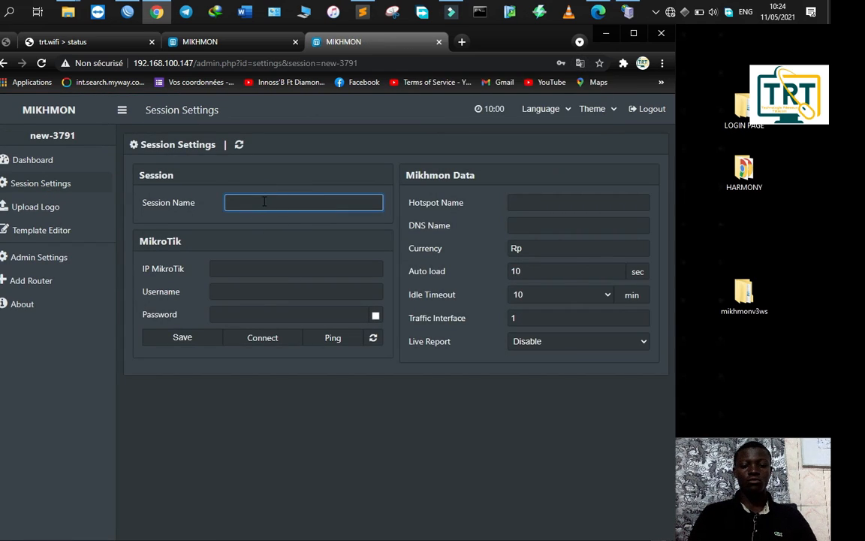
{"action": "type", "text": "SSESION1"}
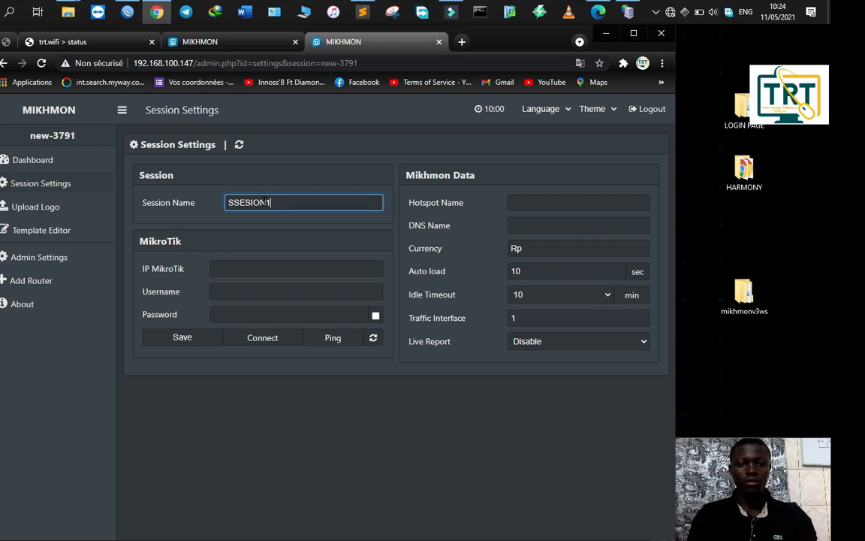
{"action": "left_click", "coordinate": [232, 272]}
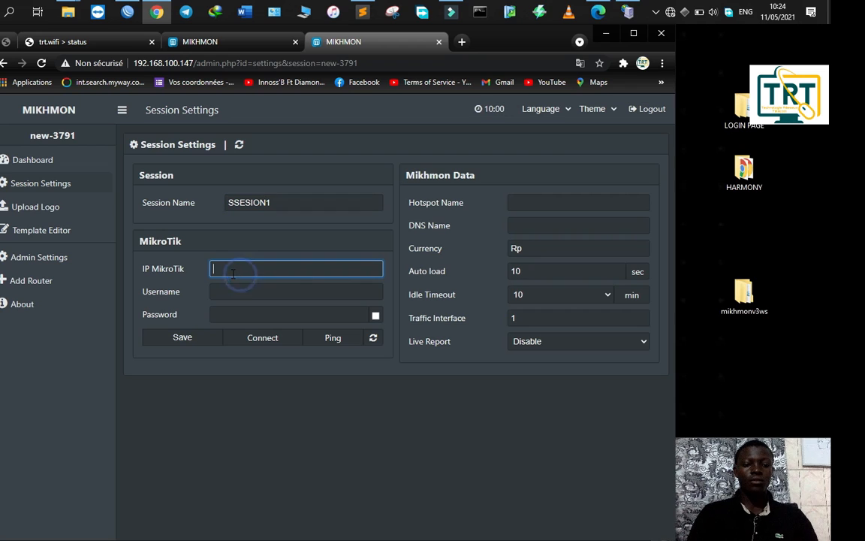
{"action": "type", "text": "192"}
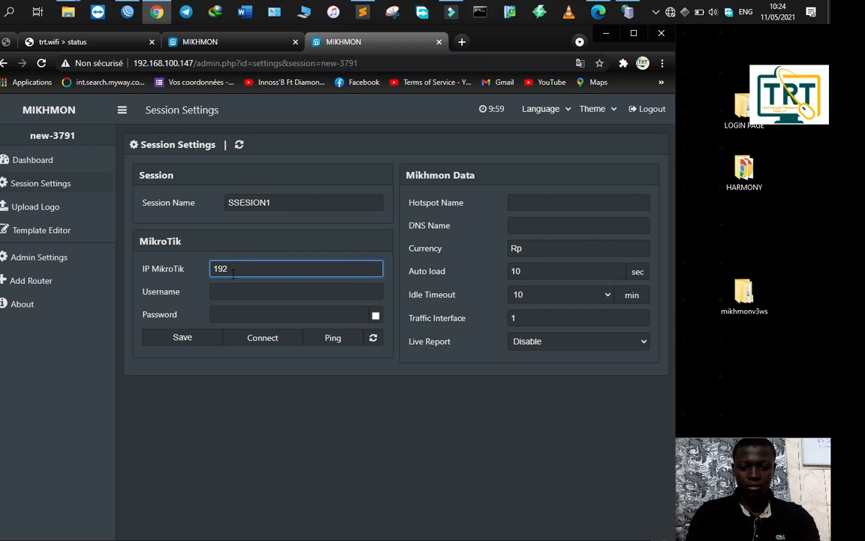
{"action": "type", "text": ".168.100.254"}
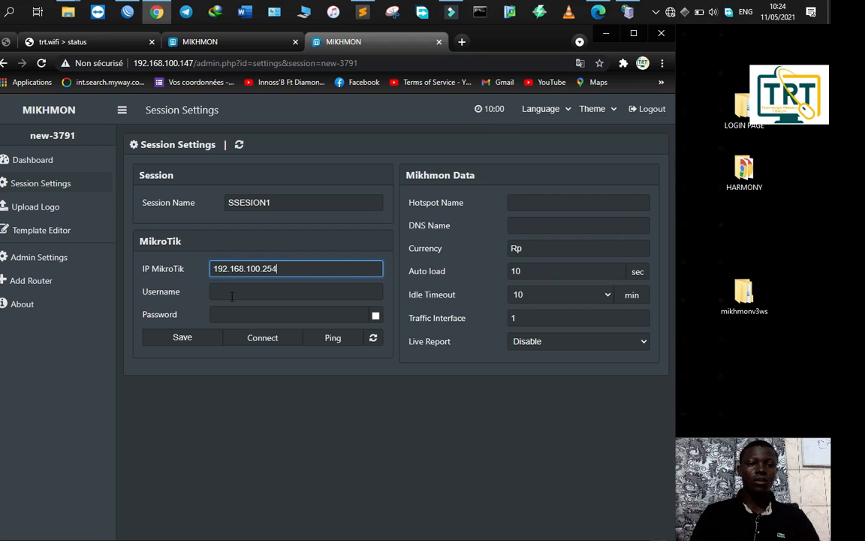
{"action": "left_click", "coordinate": [237, 289]}
{"action": "type", "text": "admin"}
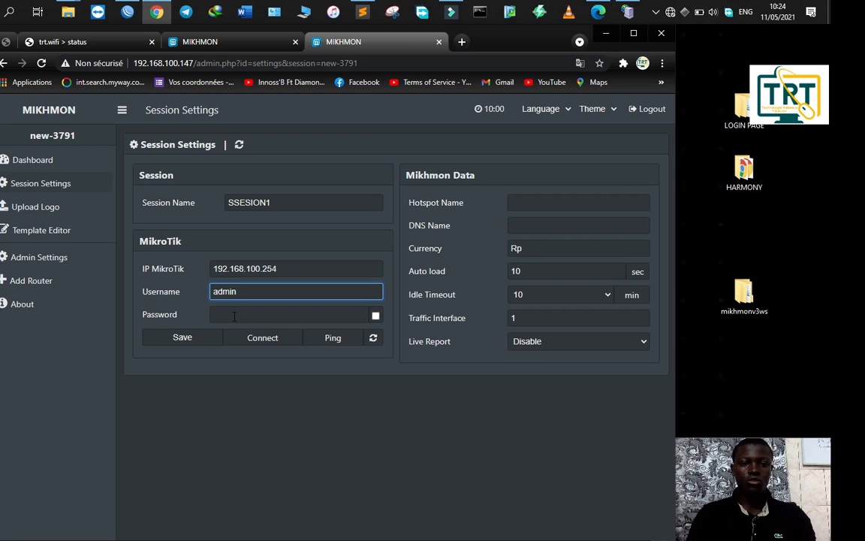
{"action": "left_click", "coordinate": [235, 316]}
{"action": "type", "text": "•••"}
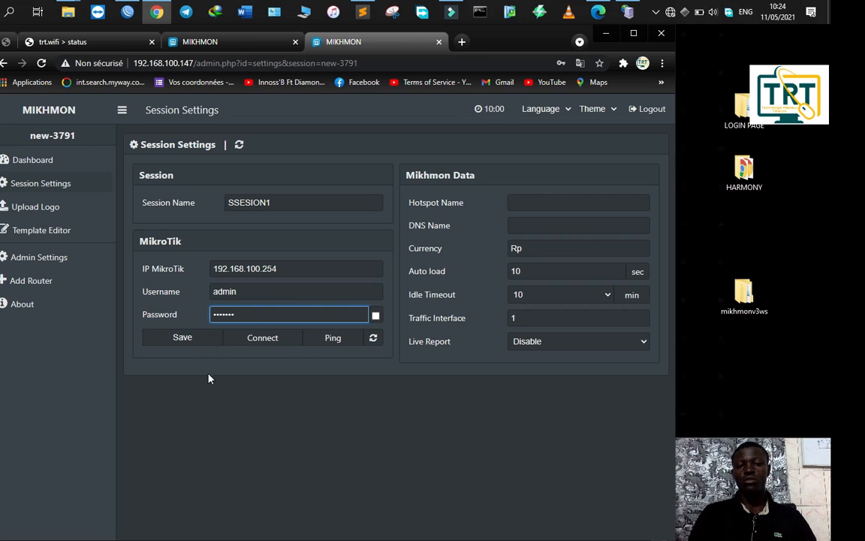
Step: Set hotspot name TRT-HOTSPOT, DNS name trt.wifi, currency CFA, and save the session
{"action": "left_click", "coordinate": [554, 205]}
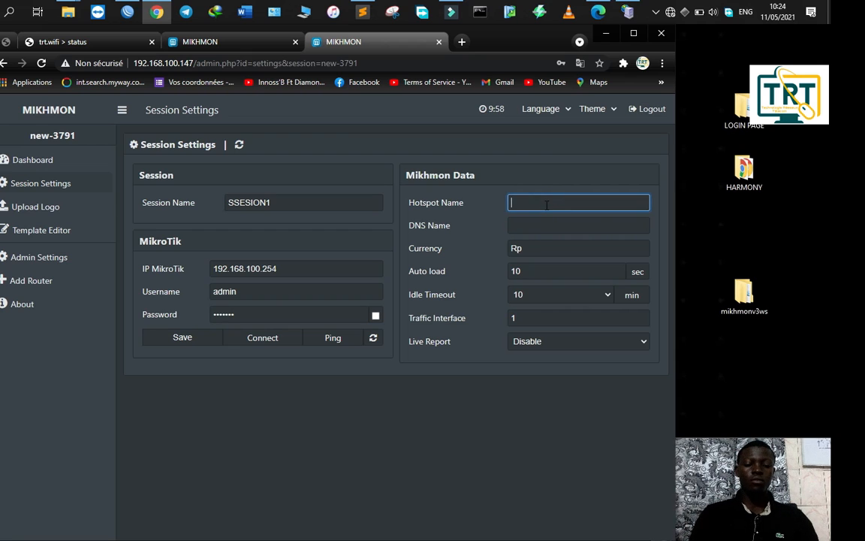
{"action": "type", "text": "TRT-"}
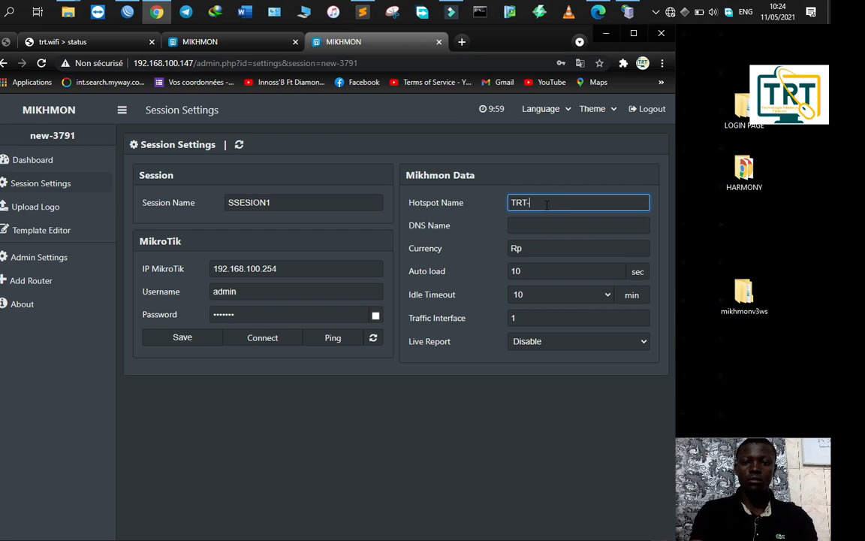
{"action": "type", "text": "HOTSPOT"}
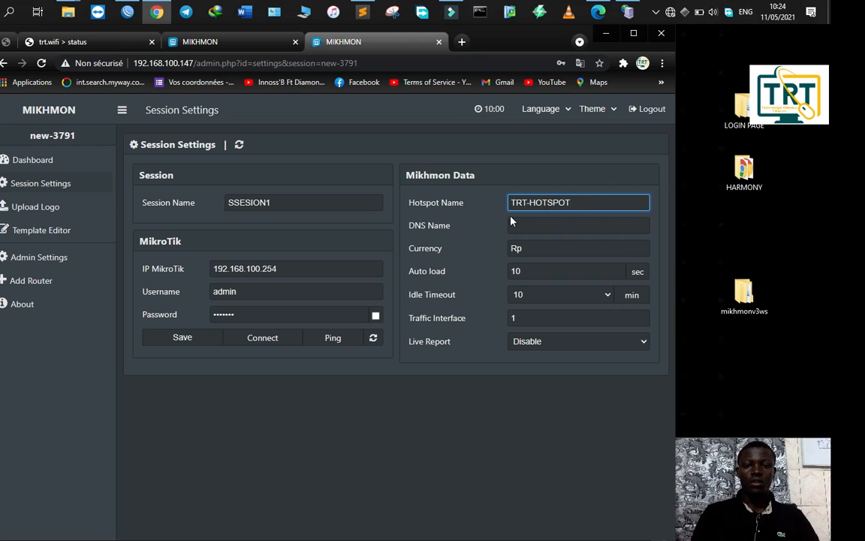
{"action": "left_click", "coordinate": [522, 226]}
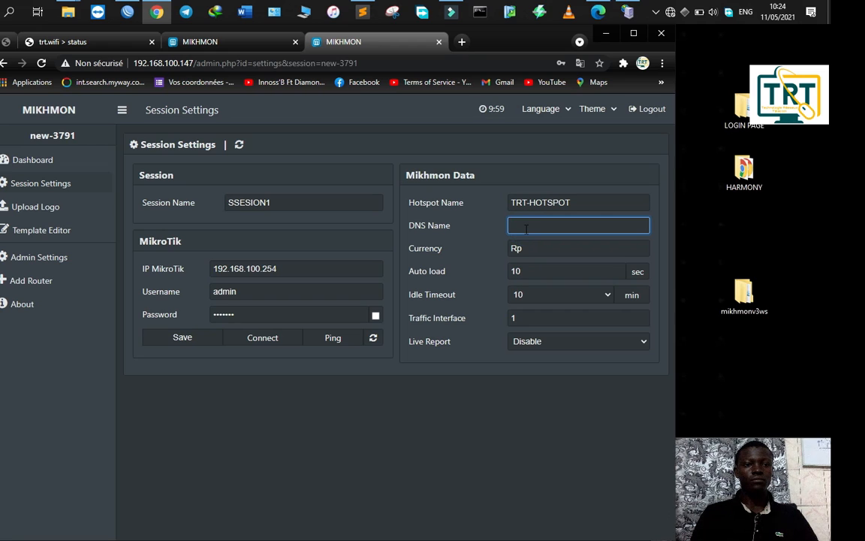
{"action": "type", "text": "tr"}
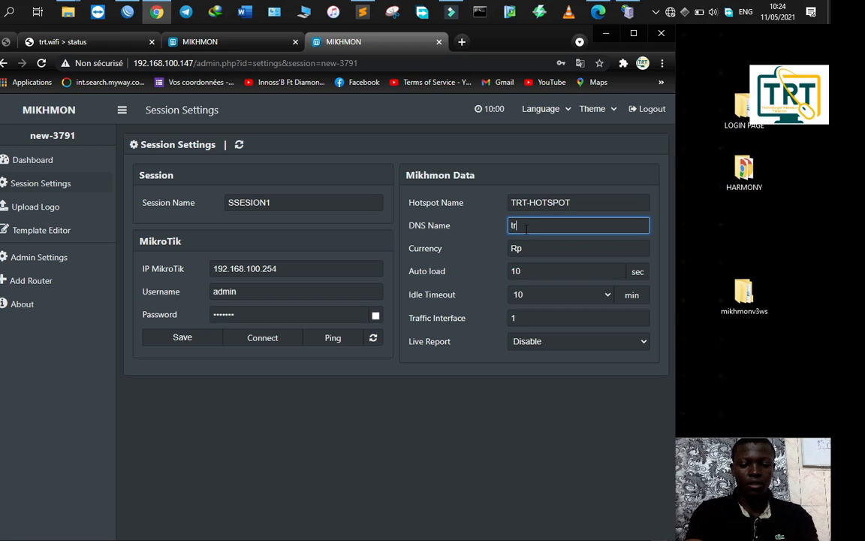
{"action": "type", "text": "t.wifi"}
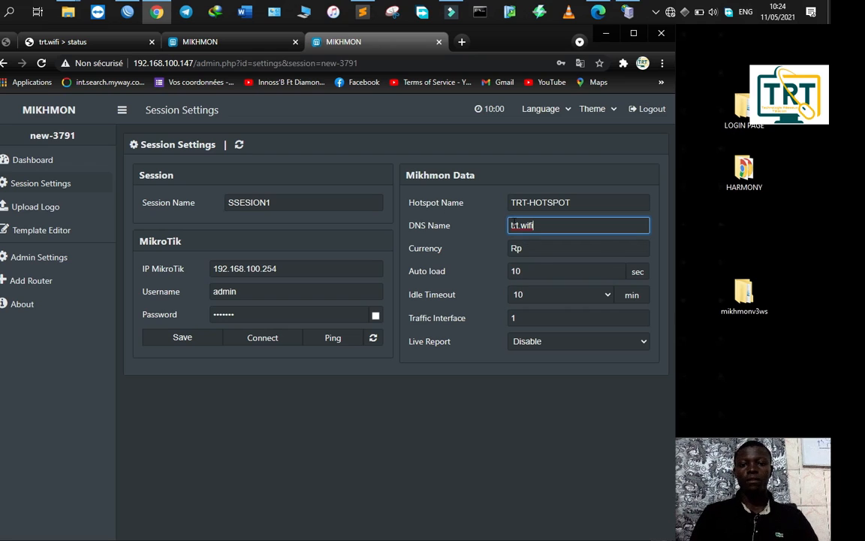
{"action": "left_click", "coordinate": [540, 248]}
{"action": "key", "text": "BackSpace"}
{"action": "key", "text": "BackSpace"}
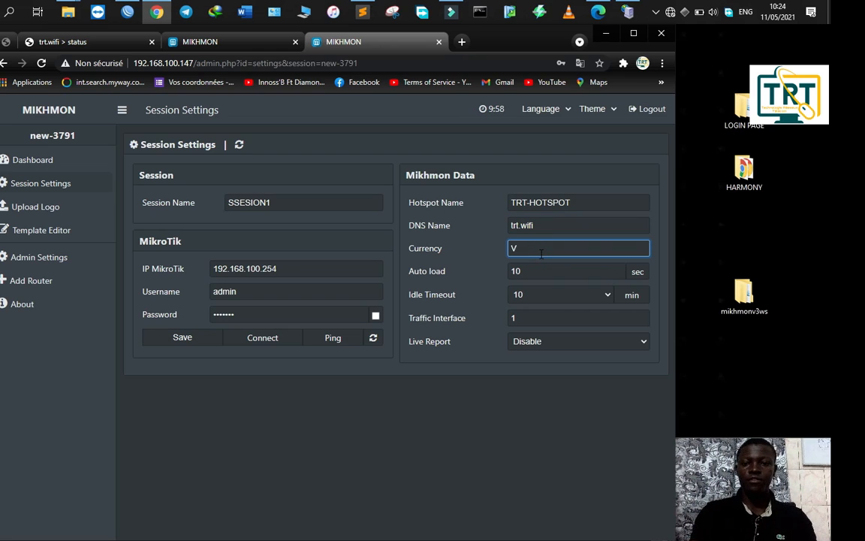
{"action": "type", "text": "cfQ"}
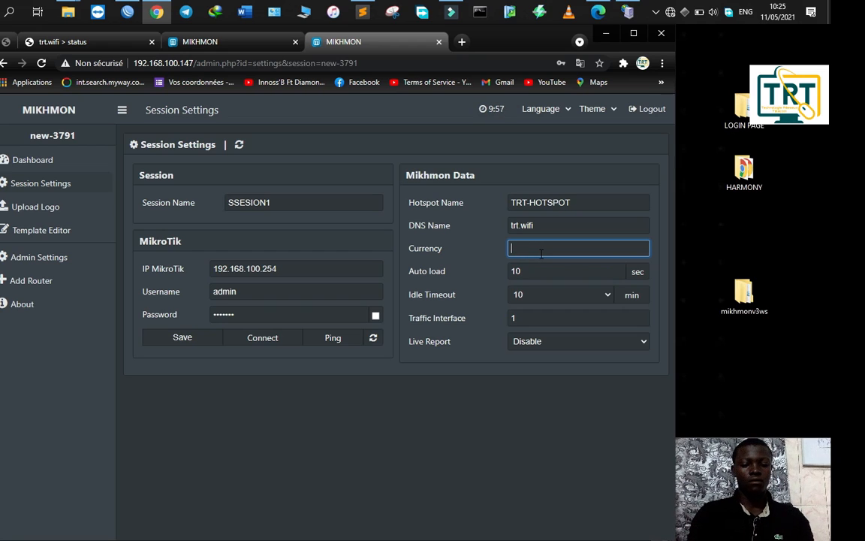
{"action": "type", "text": "CFA"}
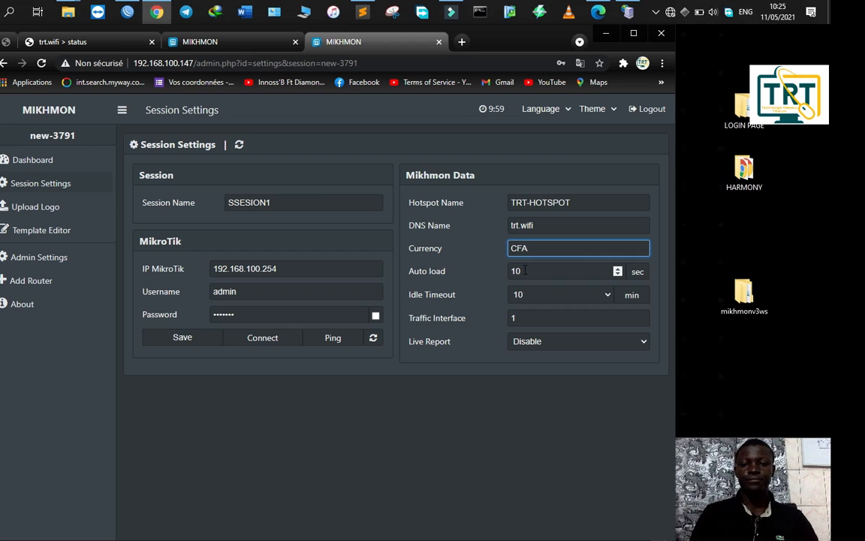
{"action": "left_click", "coordinate": [157, 339]}
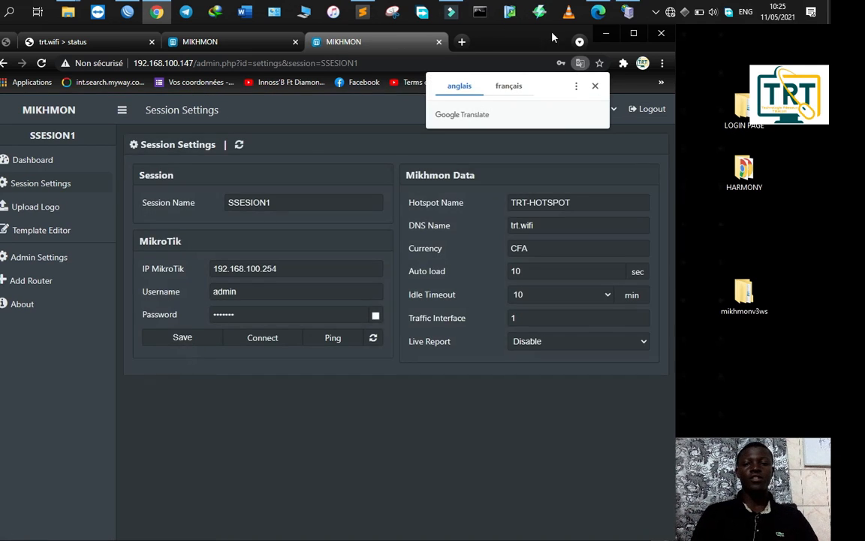
Step: Ping the router at 192.168.100.254, dismiss the result, and connect to its dashboard
{"action": "left_click", "coordinate": [333, 342]}
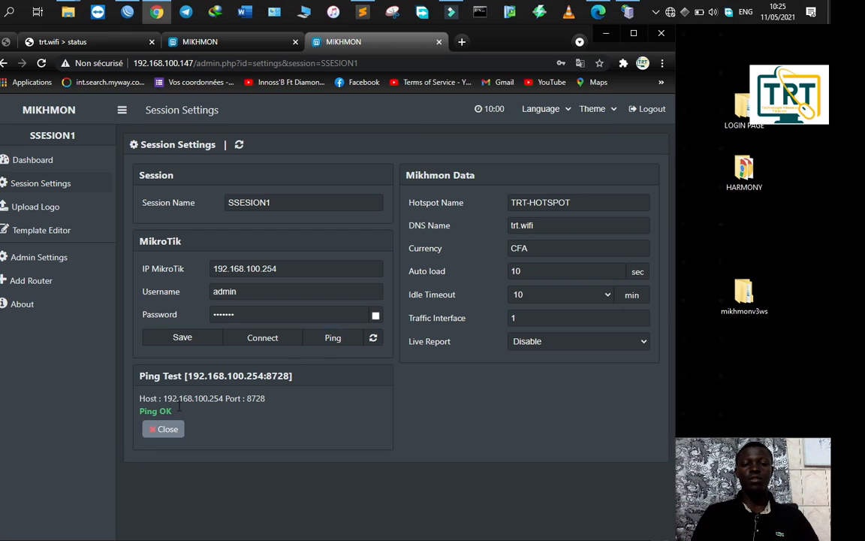
{"action": "left_click", "coordinate": [175, 435]}
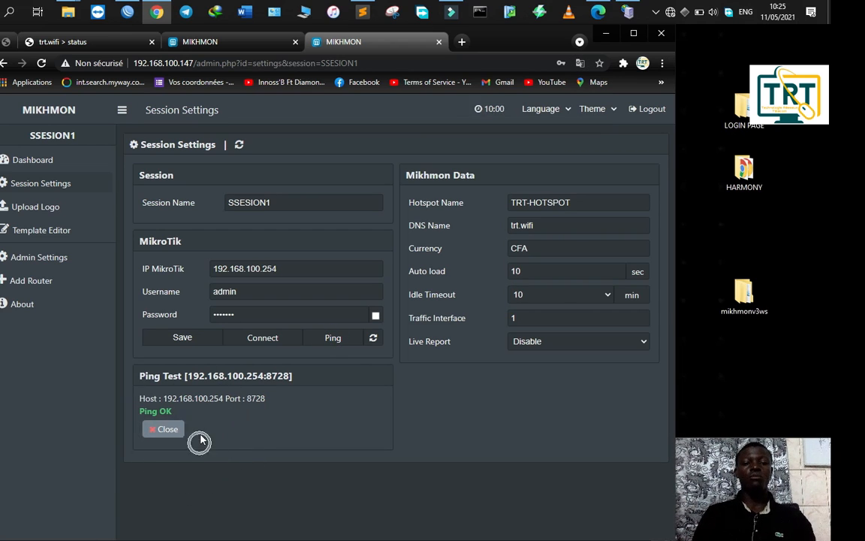
{"action": "left_click", "coordinate": [272, 342]}
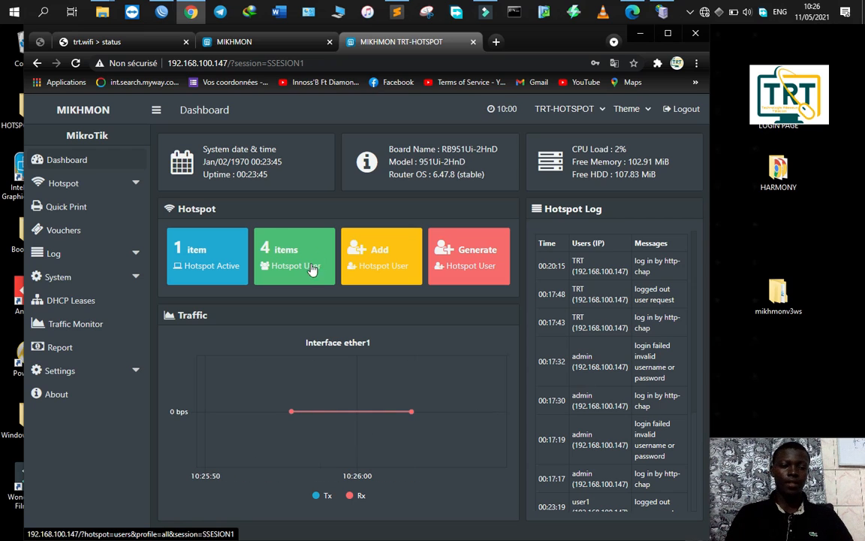
Step: Go to Hotspot's user profile list and start adding a new profile
{"action": "left_click", "coordinate": [81, 180]}
{"action": "left_click", "coordinate": [78, 233]}
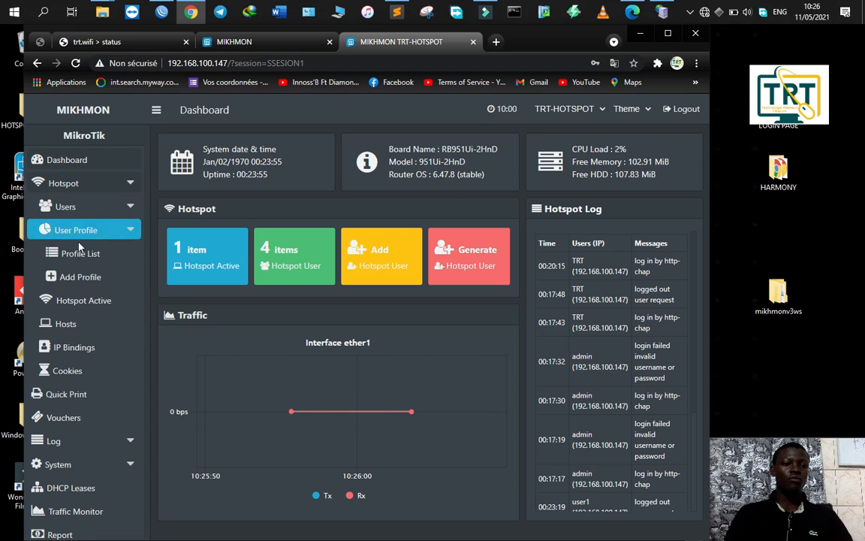
{"action": "left_click", "coordinate": [83, 250]}
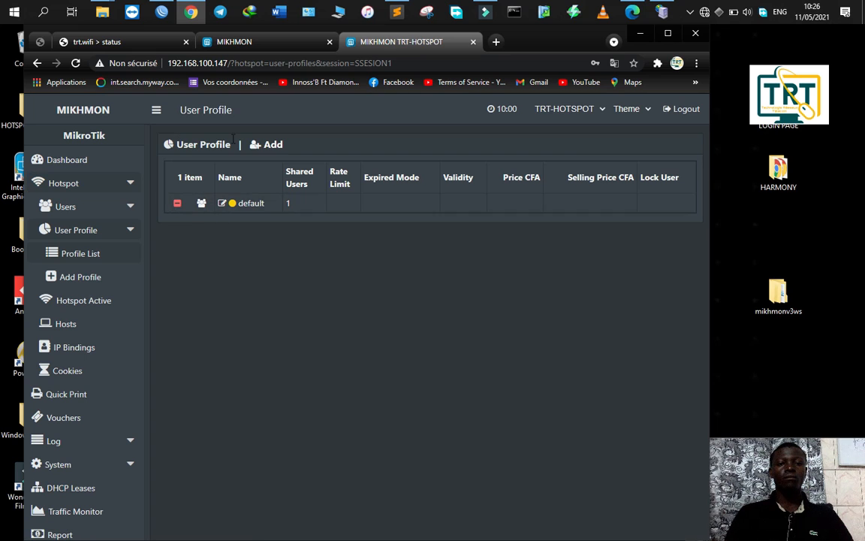
{"action": "left_click", "coordinate": [257, 146]}
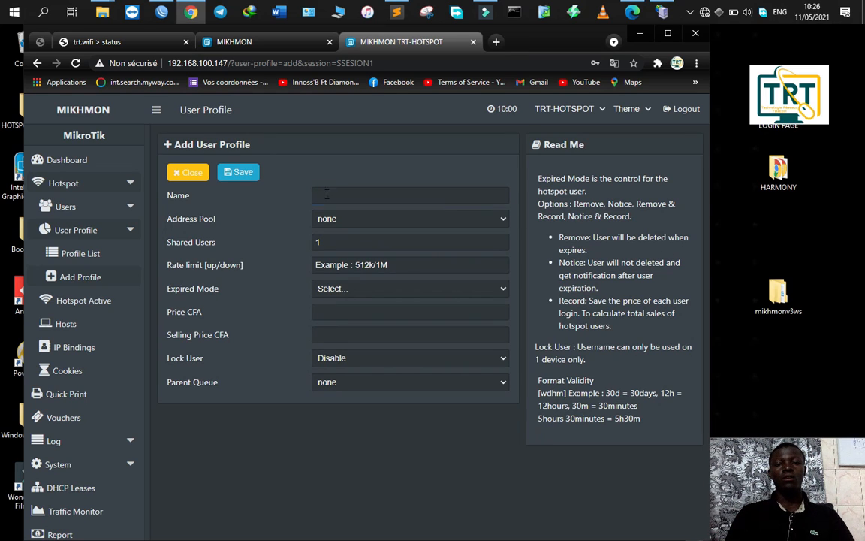
Step: Name the profile 3H-100FR with address pool Plage DHCP Lan and expiry mode Remove & Record
{"action": "left_click", "coordinate": [324, 194]}
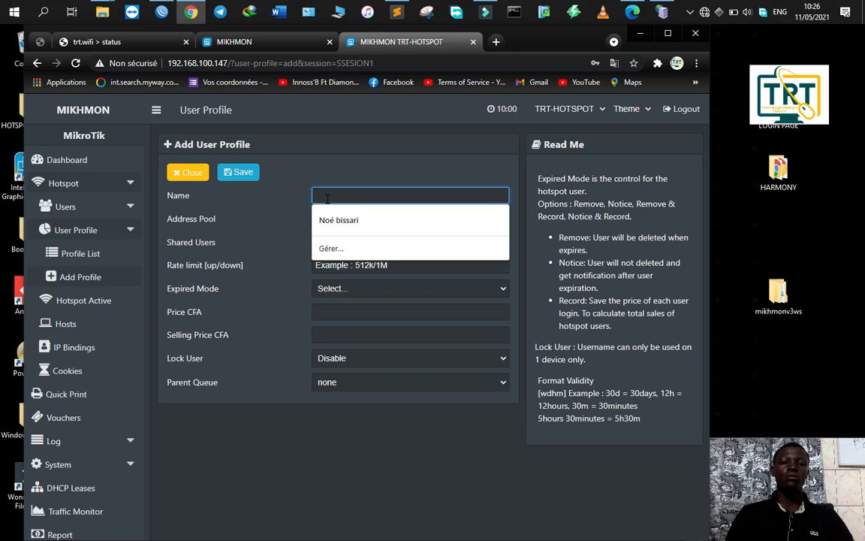
{"action": "left_click", "coordinate": [346, 310]}
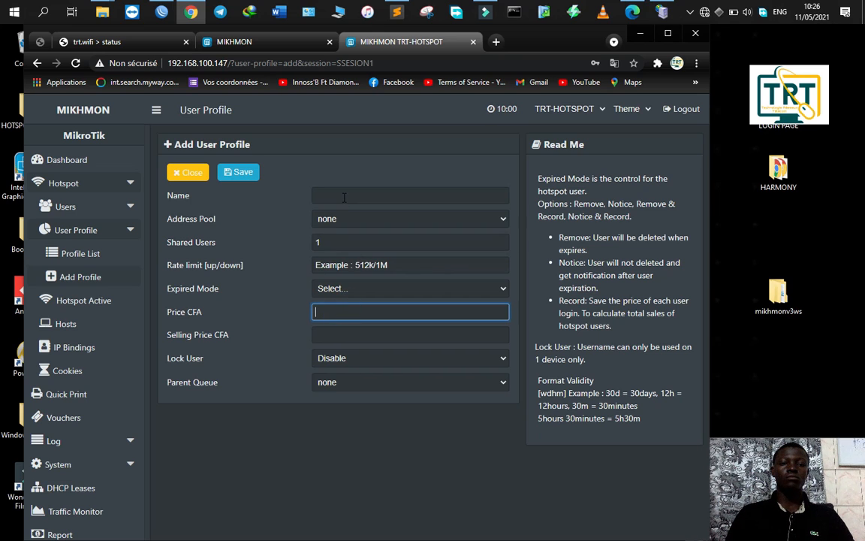
{"action": "left_click", "coordinate": [344, 197]}
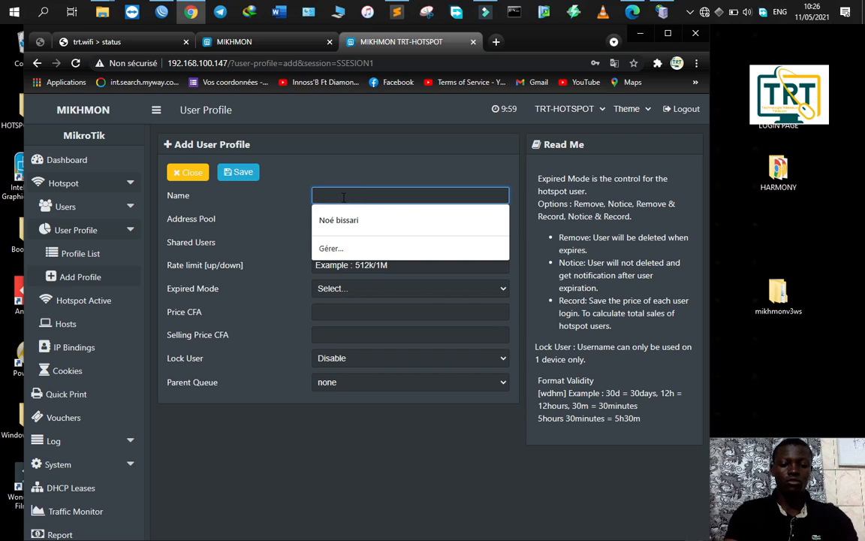
{"action": "type", "text": "3H 1"}
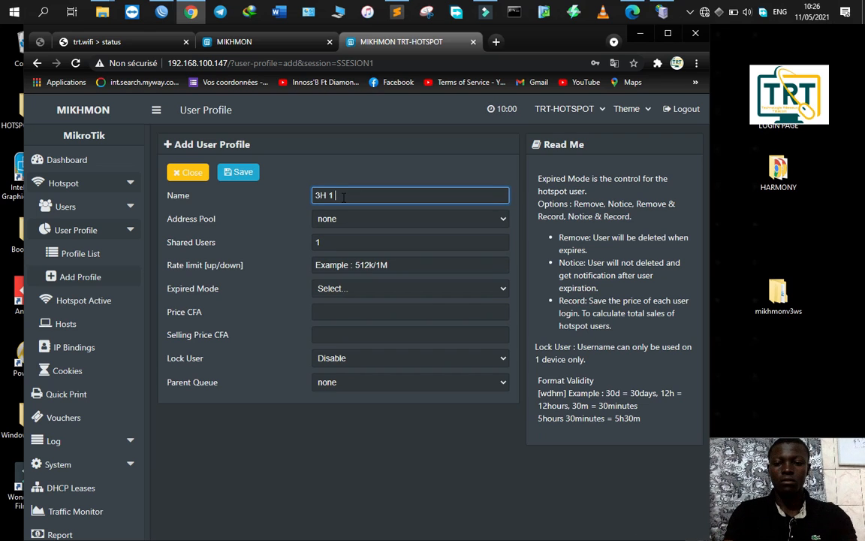
{"action": "type", "text": " 00FR"}
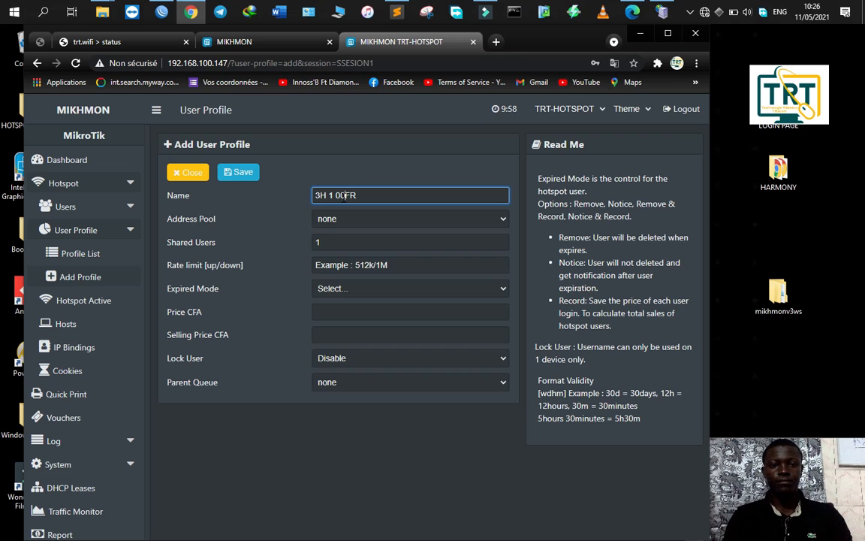
{"action": "key", "text": "BackSpace"}
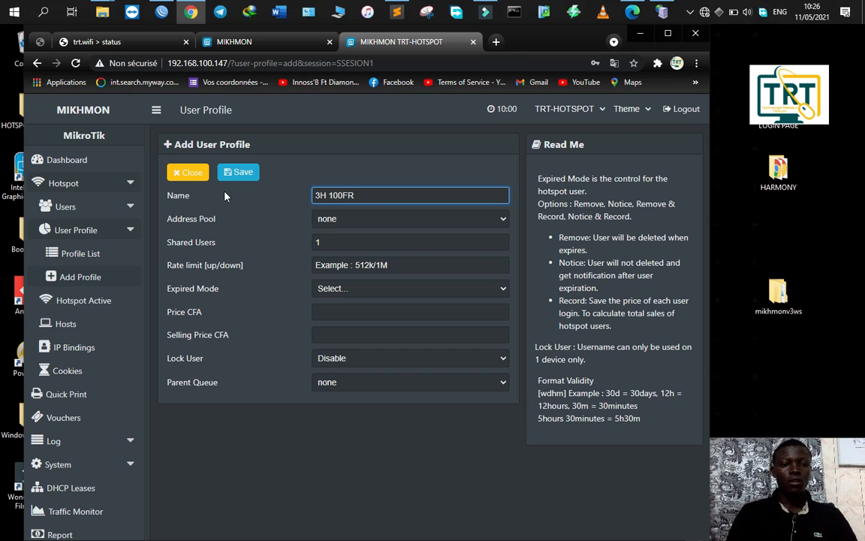
{"action": "left_click", "coordinate": [338, 220]}
{"action": "left_click", "coordinate": [338, 241]}
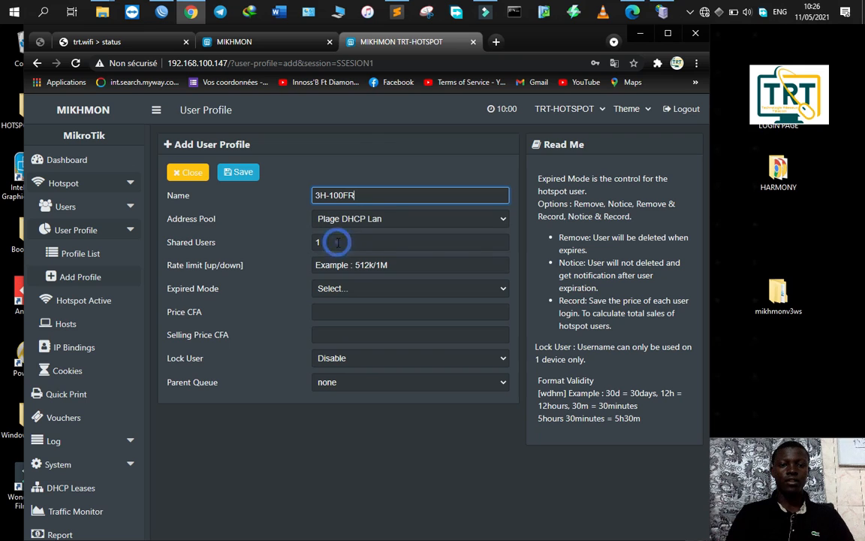
{"action": "left_click", "coordinate": [328, 293]}
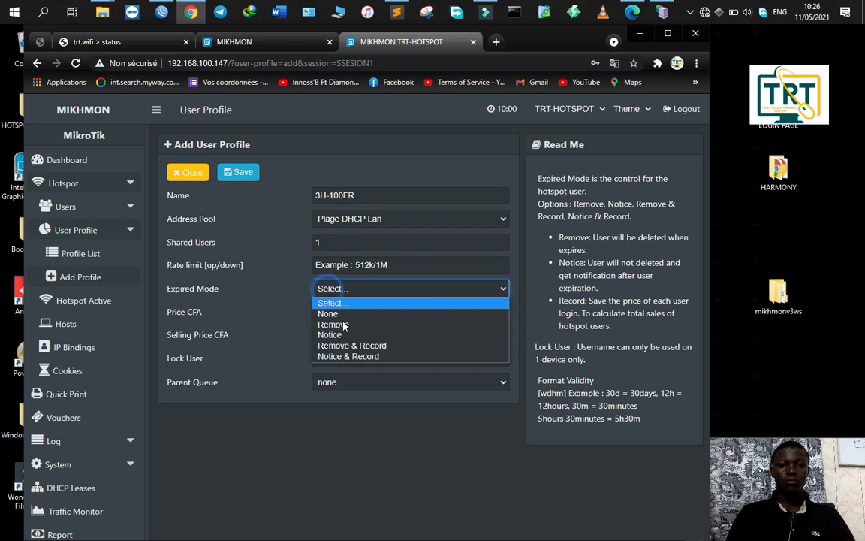
{"action": "left_click", "coordinate": [347, 345]}
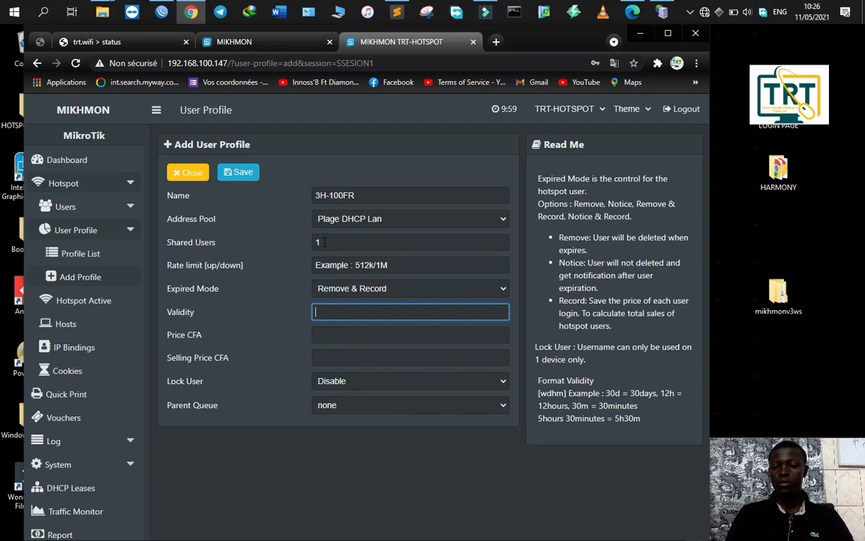
Step: Set validity 24h, price and selling price 100 CFA, and save the 3H-100FR profile
{"action": "type", "text": "1d"}
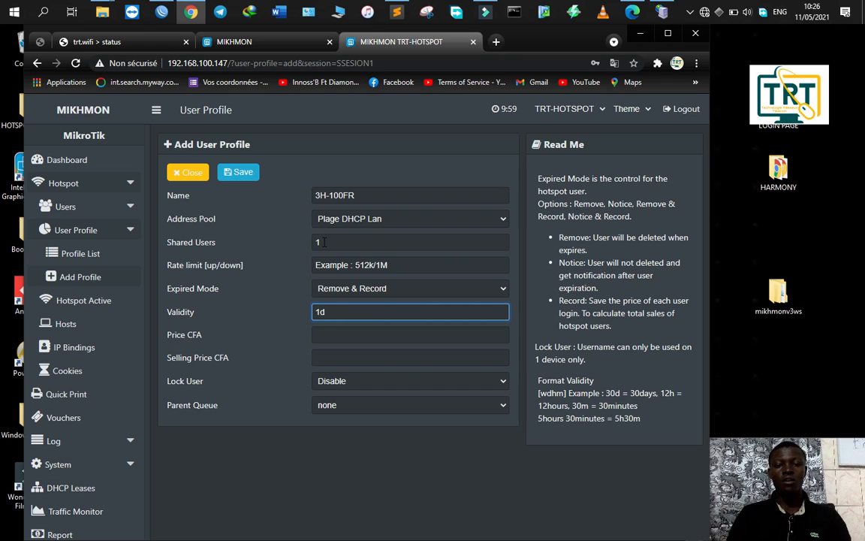
{"action": "key", "text": "BackSpace"}
{"action": "key", "text": "BackSpace"}
{"action": "type", "text": "24"}
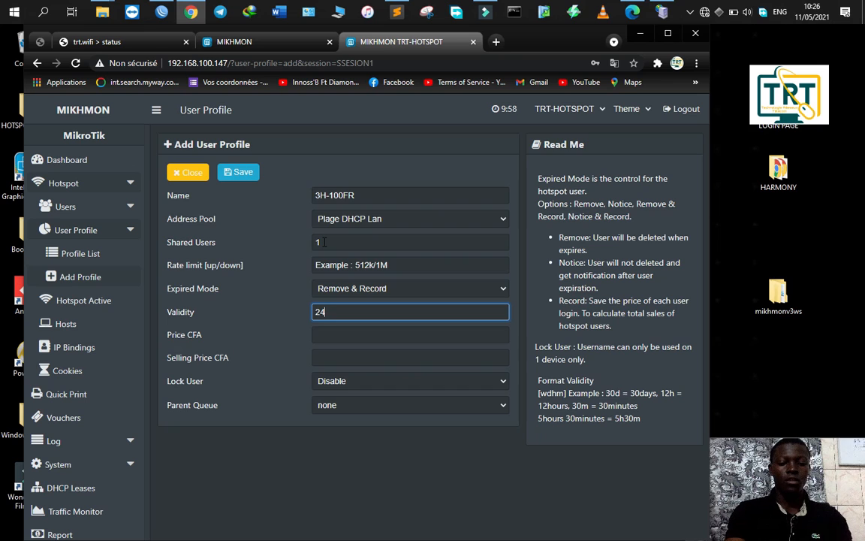
{"action": "type", "text": "DH"}
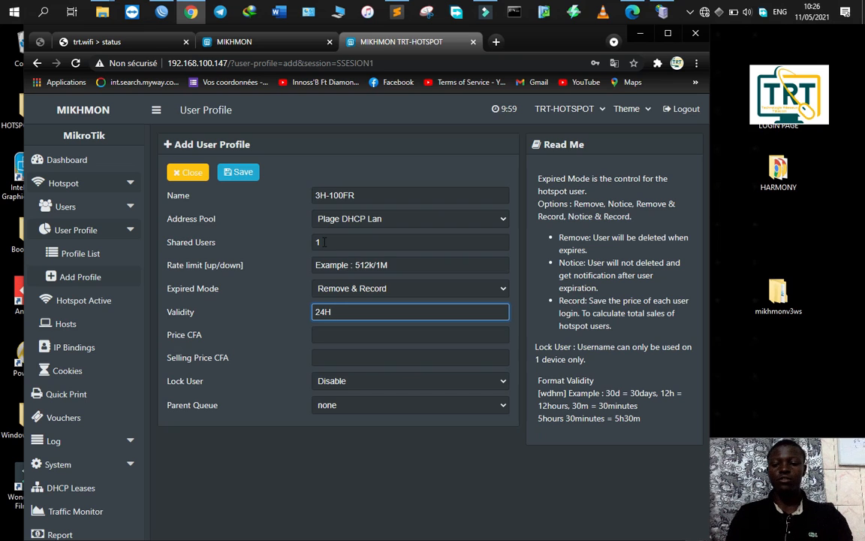
{"action": "type", "text": "H"}
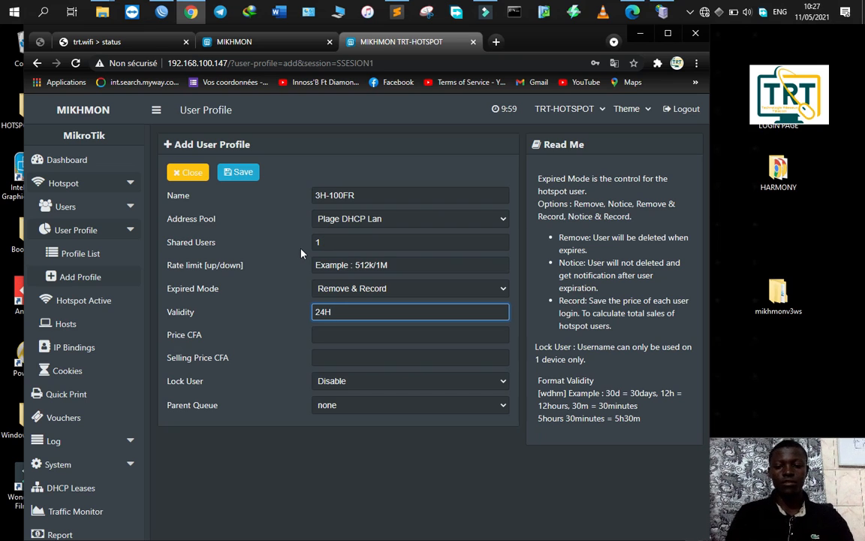
{"action": "key", "text": "BackSpace"}
{"action": "type", "text": "h"}
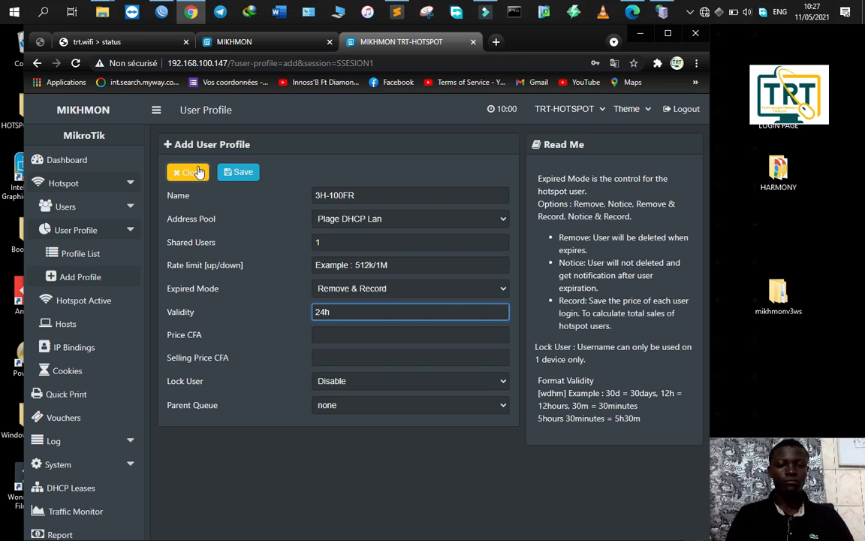
{"action": "left_click", "coordinate": [331, 336]}
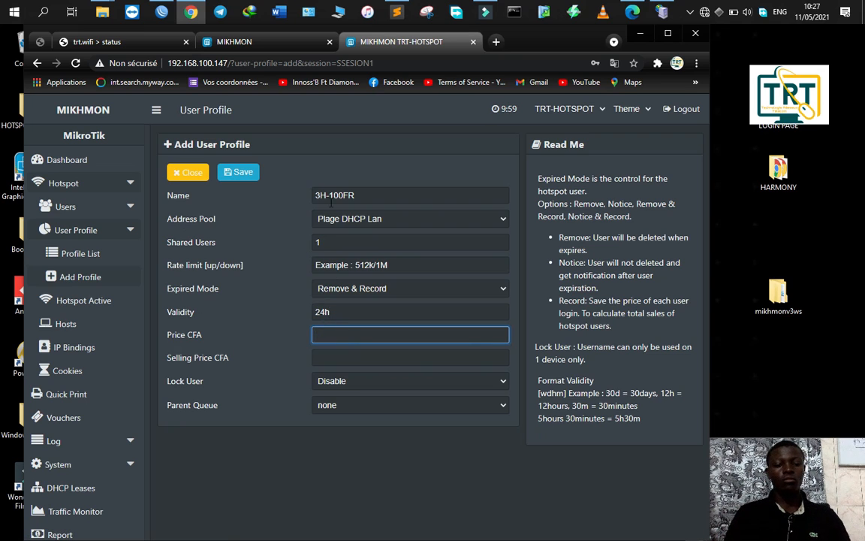
{"action": "type", "text": "100"}
{"action": "left_click", "coordinate": [355, 357]}
{"action": "type", "text": "100"}
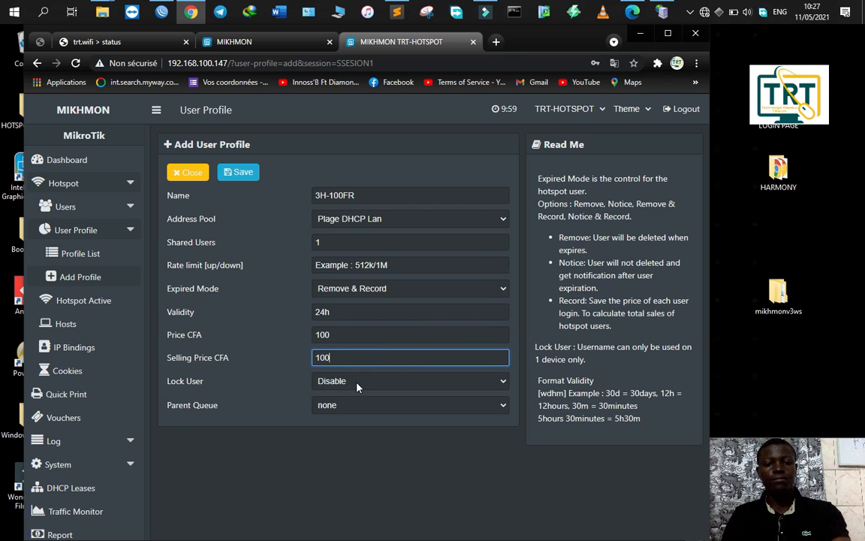
{"action": "left_click", "coordinate": [238, 176]}
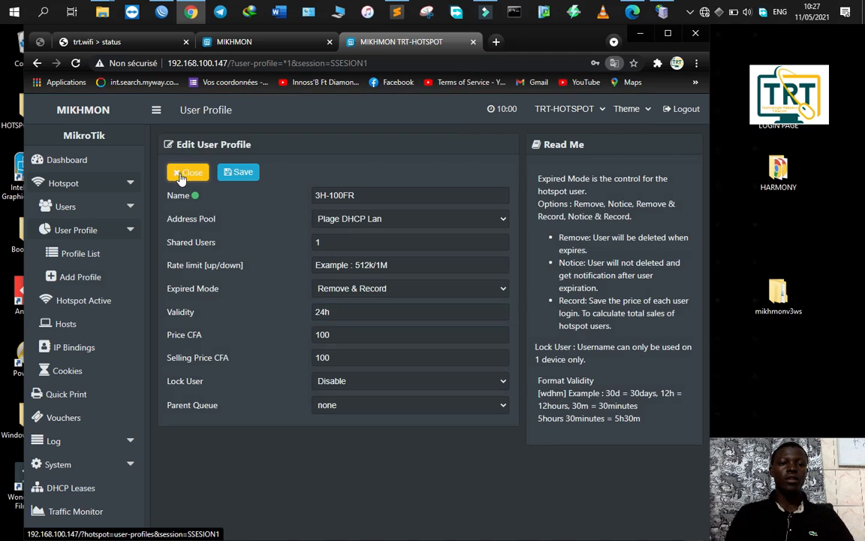
{"action": "left_click", "coordinate": [184, 174]}
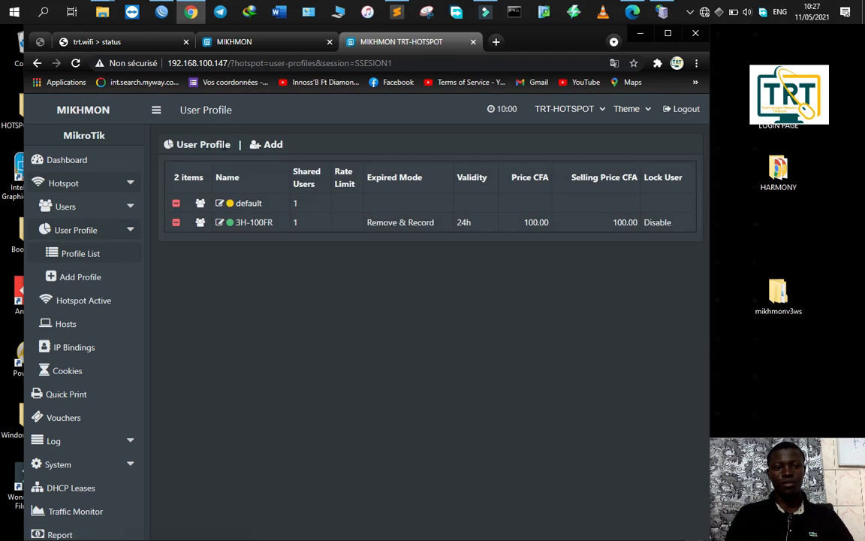
Step: Add a profile named 1SEM-500FR- with Plage DHCP Lan pool and Remove & Record expiry
{"action": "left_click", "coordinate": [265, 148]}
{"action": "left_click", "coordinate": [325, 197]}
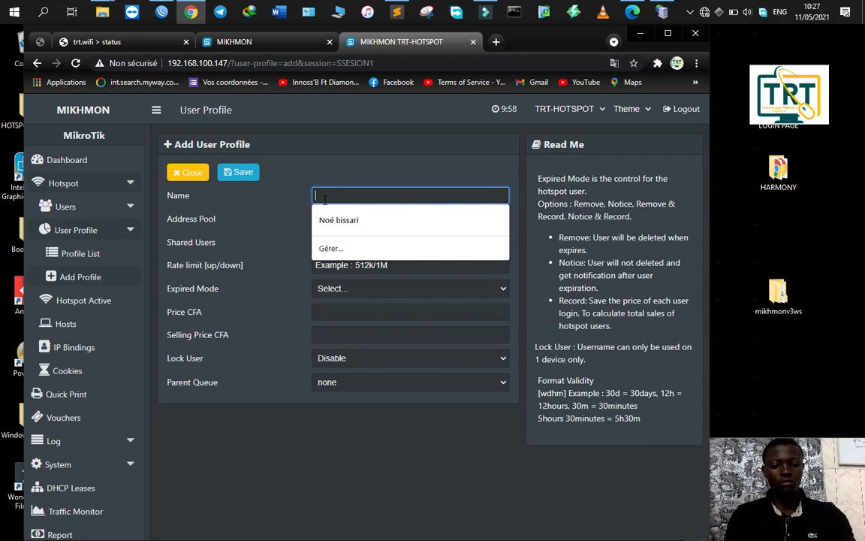
{"action": "type", "text": "1SEM-"}
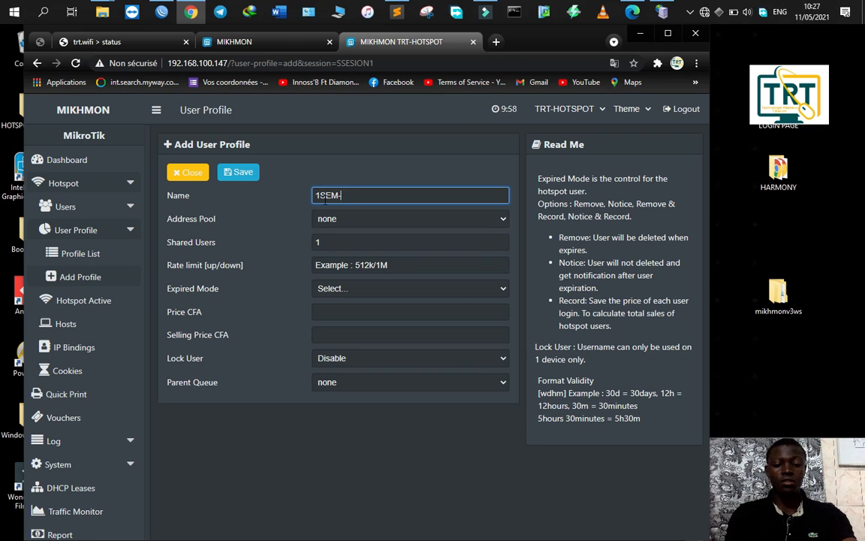
{"action": "type", "text": "500FR"}
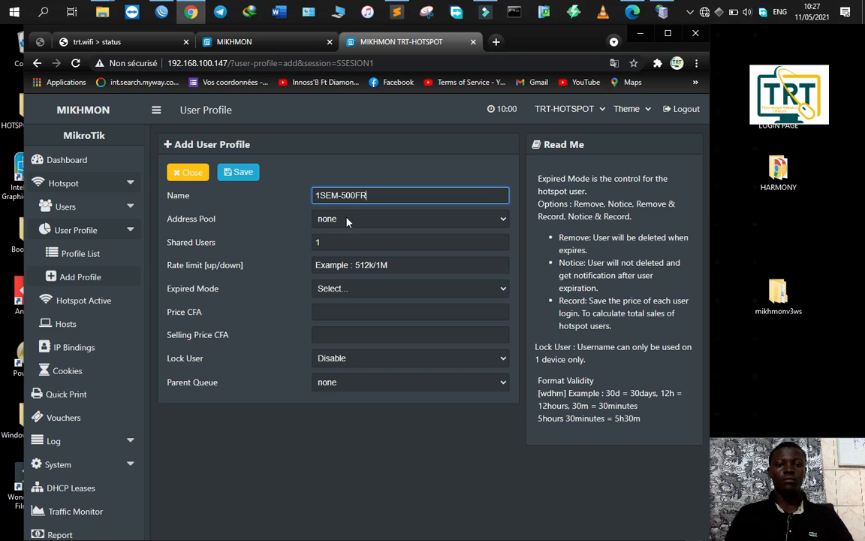
{"action": "left_click", "coordinate": [347, 223]}
{"action": "left_click", "coordinate": [369, 244]}
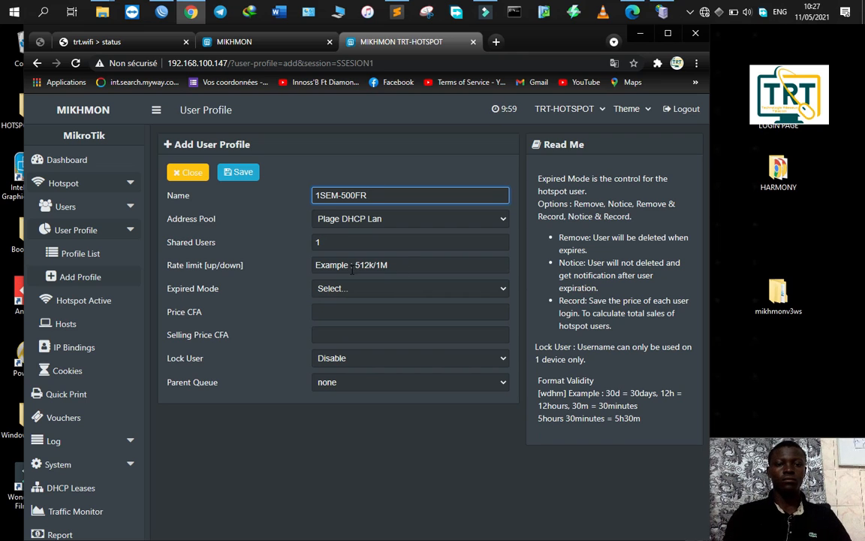
{"action": "type", "text": "-"}
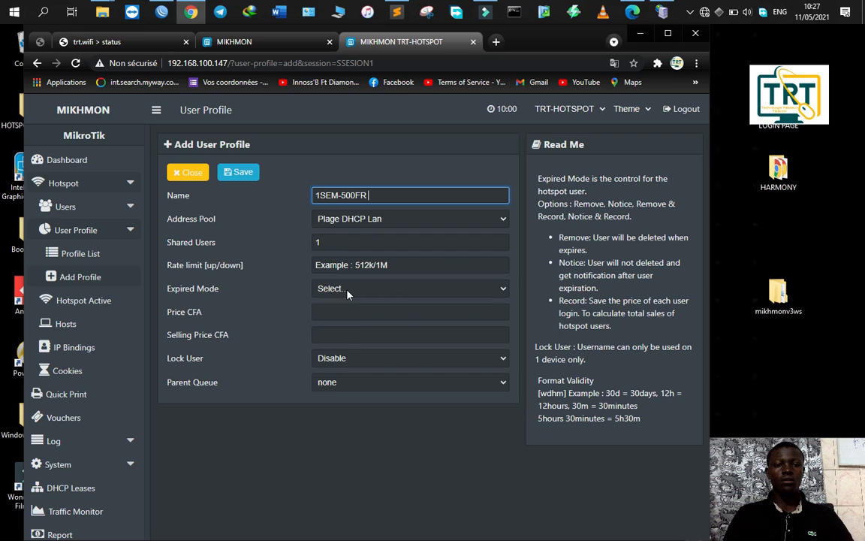
{"action": "left_click", "coordinate": [347, 293]}
{"action": "left_click", "coordinate": [353, 346]}
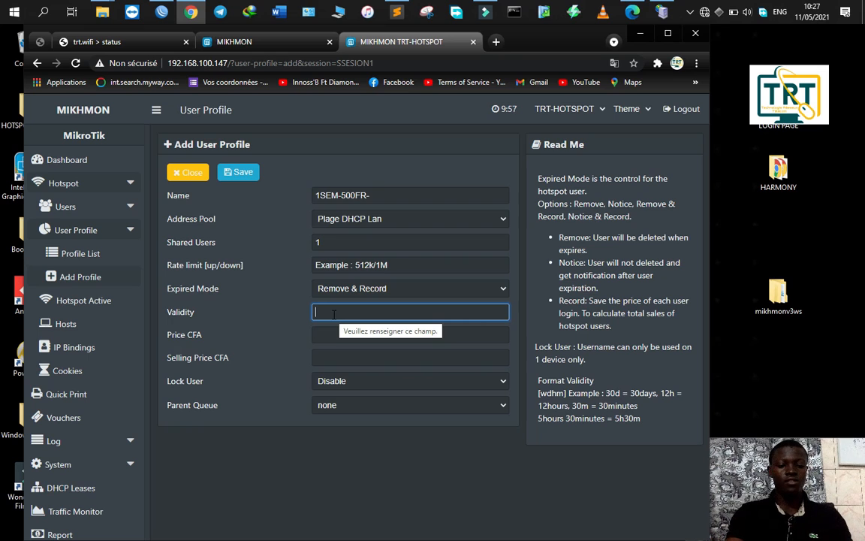
Step: Give it 7d validity, price and selling price 500 CFA, then save and close
{"action": "type", "text": "7d"}
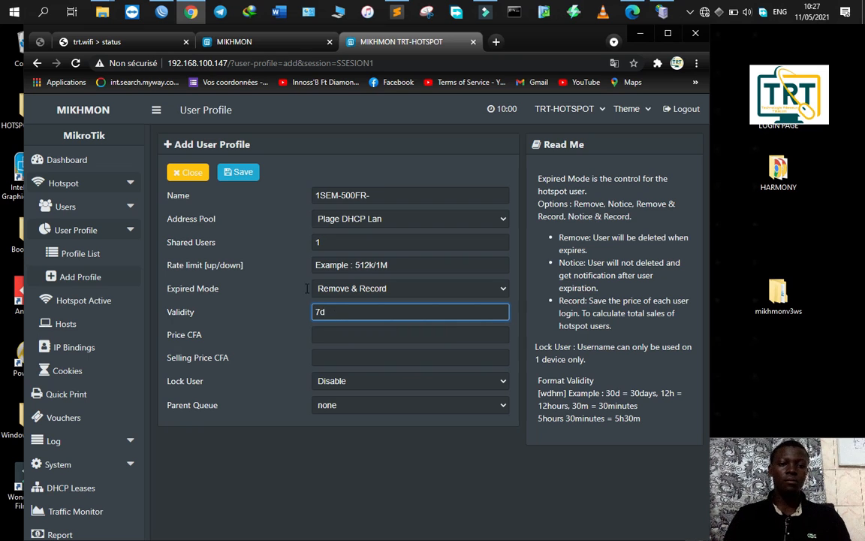
{"action": "left_click", "coordinate": [345, 331]}
{"action": "type", "text": "500"}
{"action": "left_click", "coordinate": [354, 353]}
{"action": "type", "text": "500"}
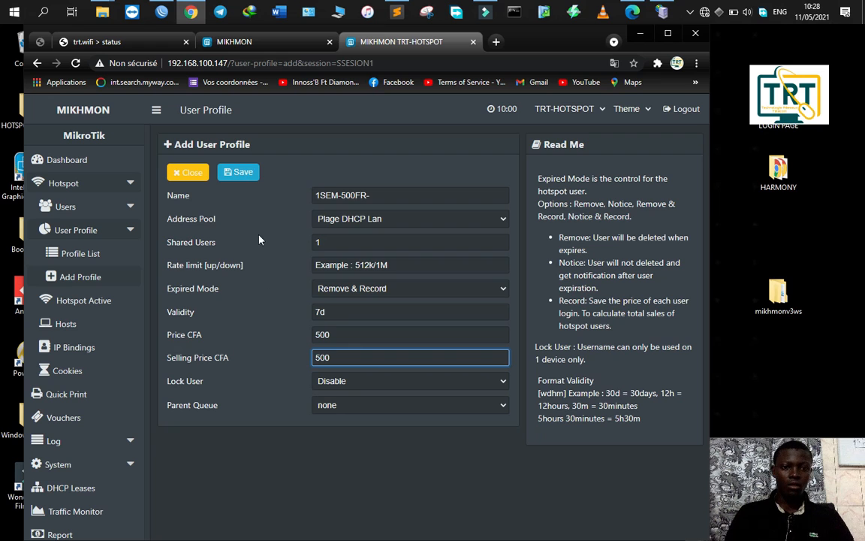
{"action": "left_click", "coordinate": [237, 173]}
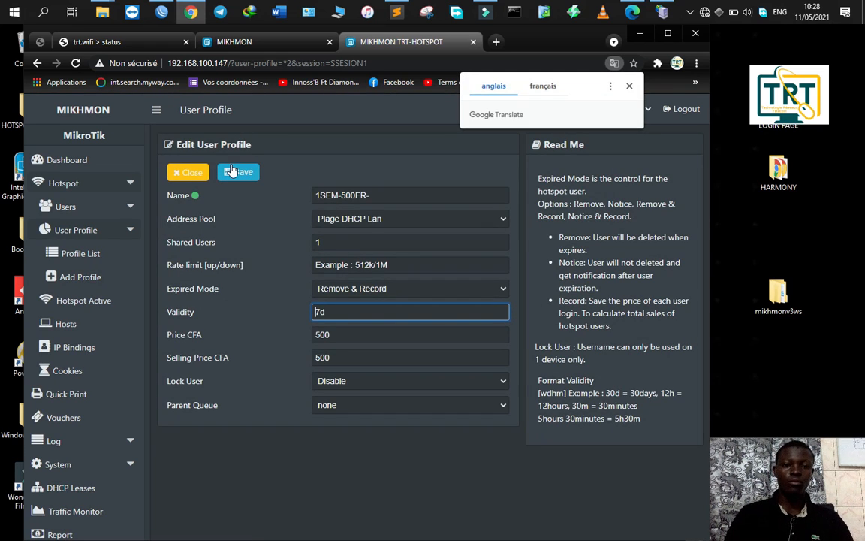
{"action": "left_click", "coordinate": [187, 172]}
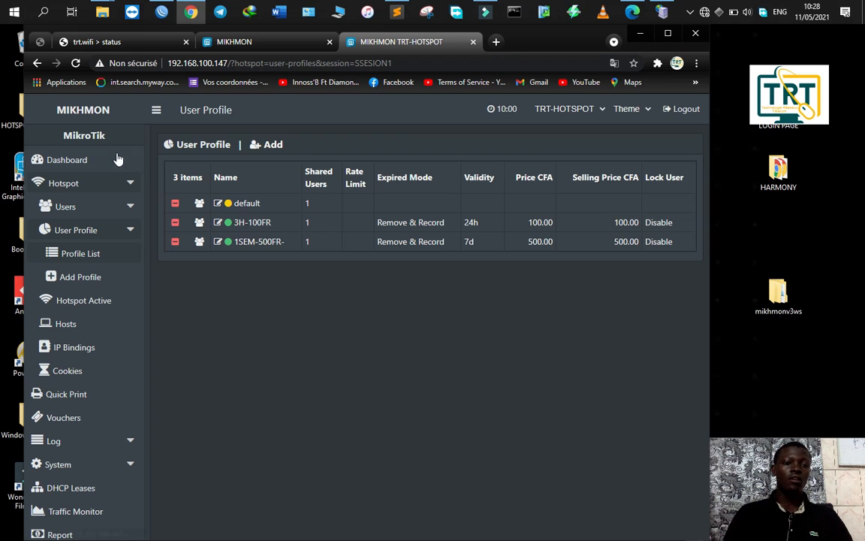
Step: Open the Generate User form and set the quantity to 100
{"action": "left_click", "coordinate": [86, 161]}
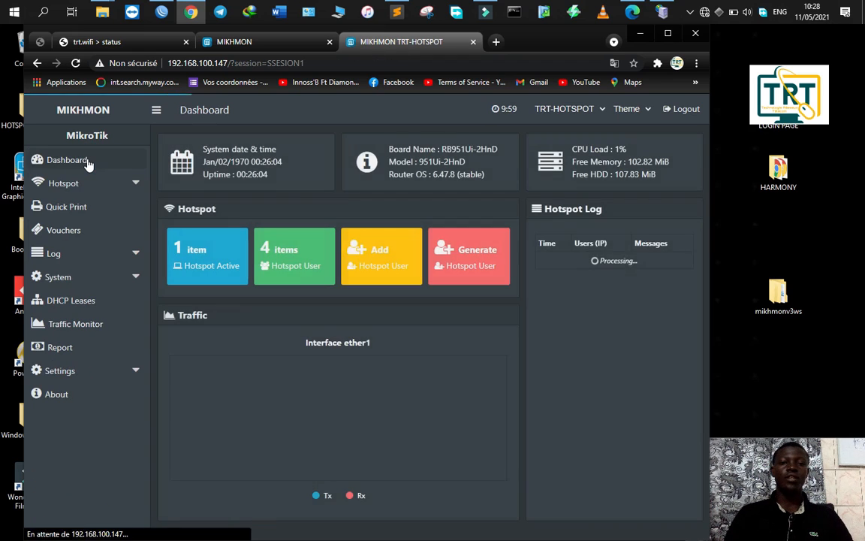
{"action": "left_click", "coordinate": [455, 273]}
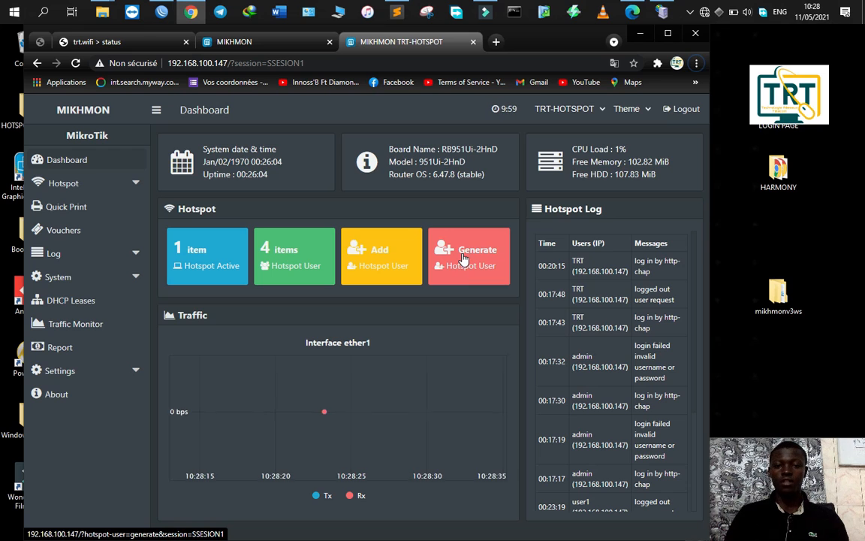
{"action": "left_click", "coordinate": [463, 259]}
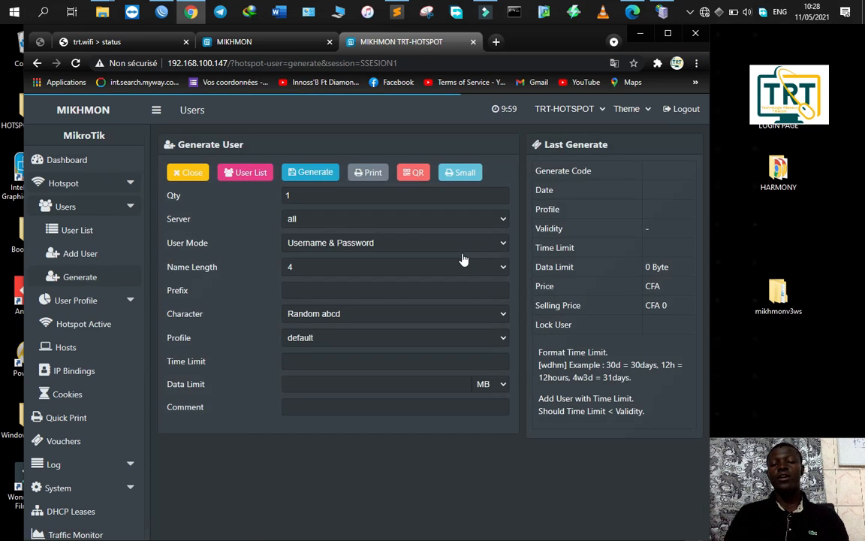
{"action": "left_click", "coordinate": [302, 196]}
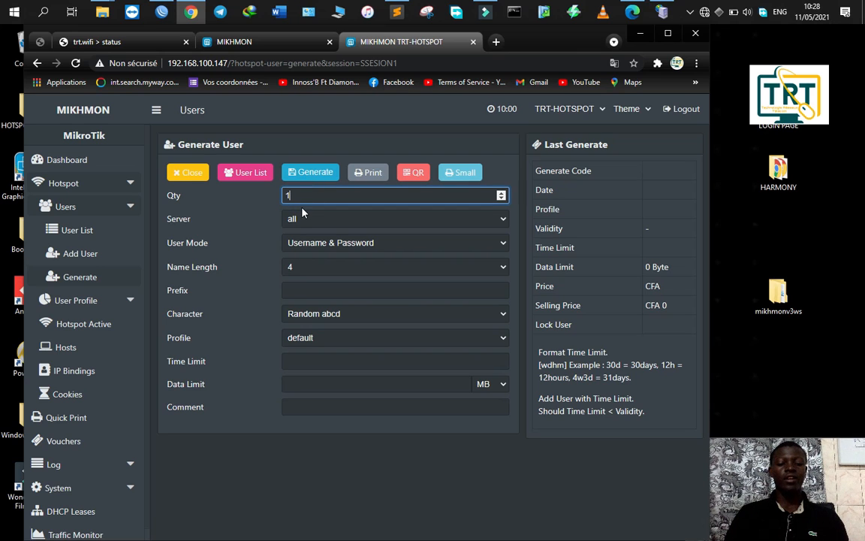
{"action": "key", "text": "BackSpace"}
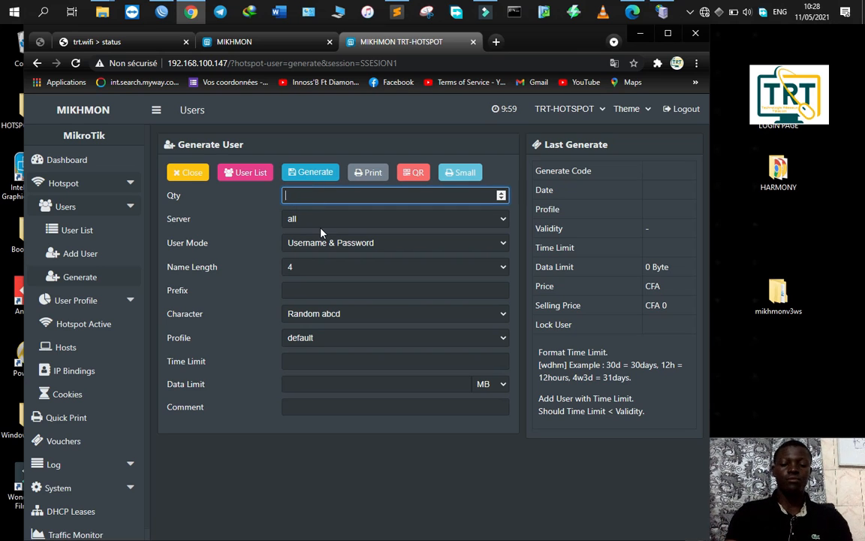
{"action": "type", "text": "100"}
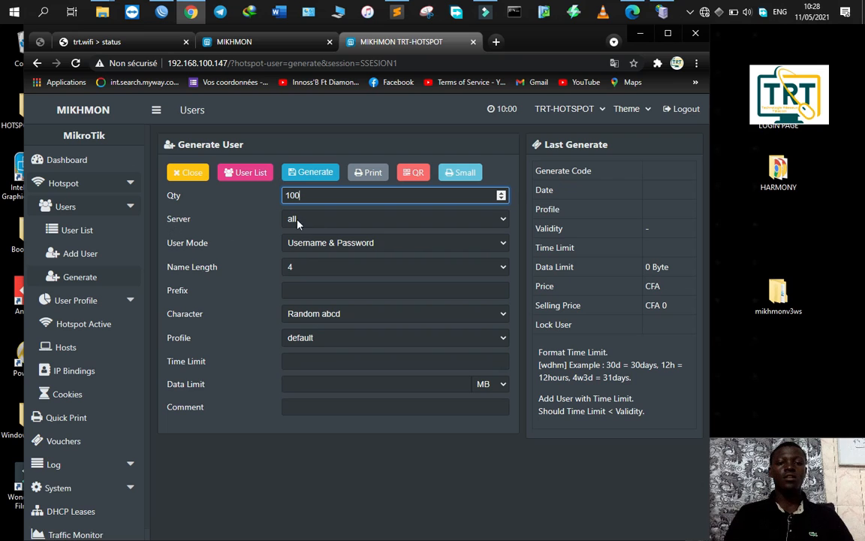
Step: Keep separate username/password mode, name length 5, and Random 5aB2c34D mixed characters
{"action": "left_click", "coordinate": [304, 245]}
{"action": "left_click", "coordinate": [342, 258]}
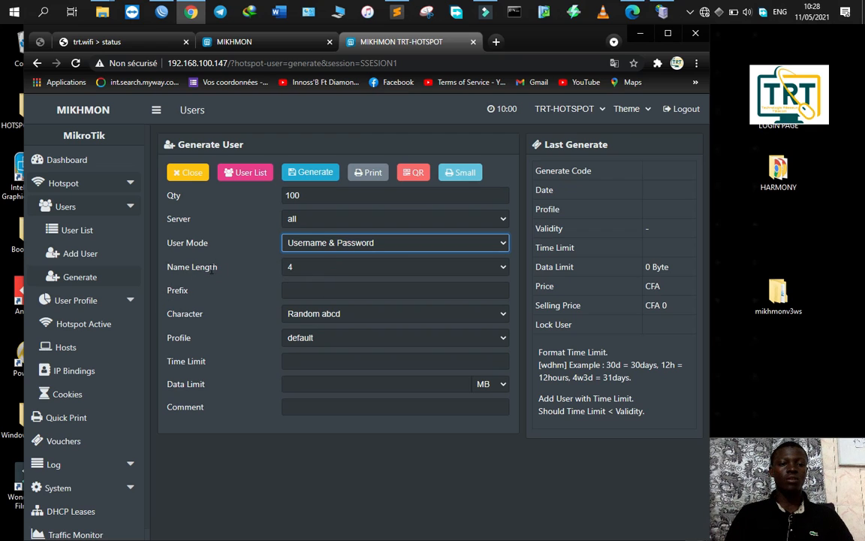
{"action": "left_click", "coordinate": [293, 268]}
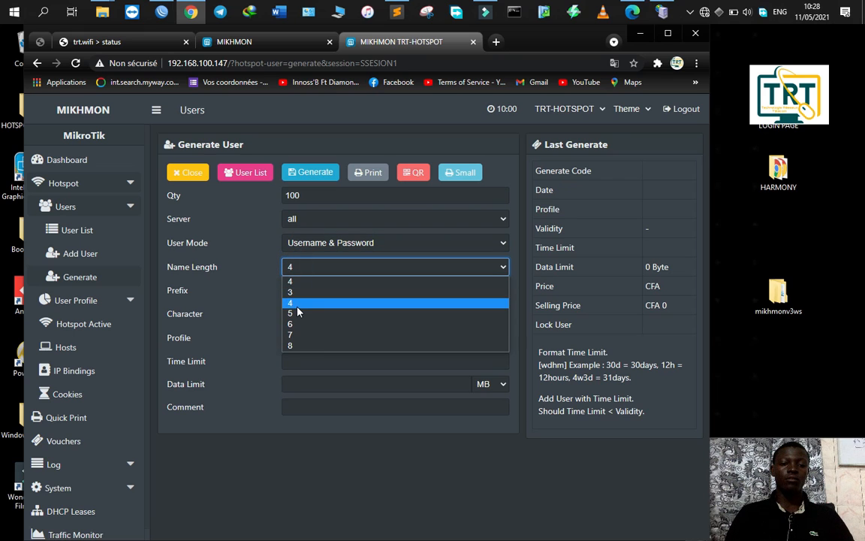
{"action": "left_click", "coordinate": [294, 312]}
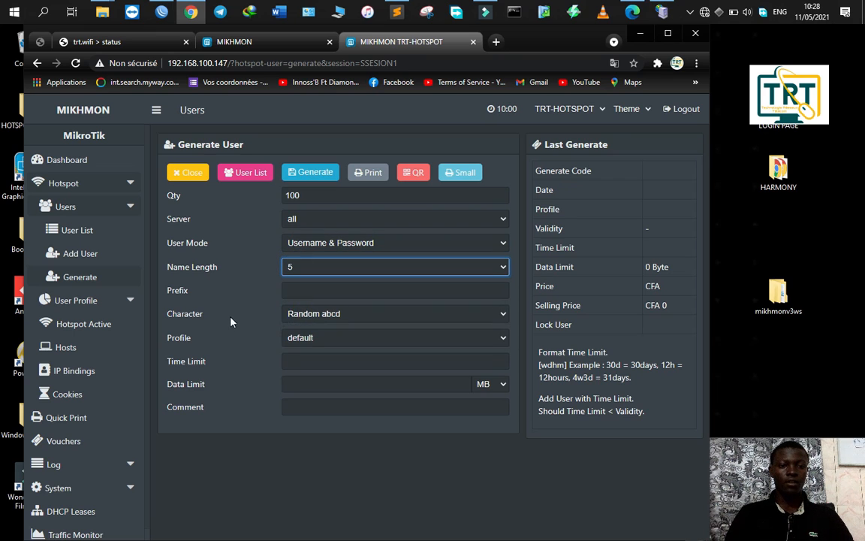
{"action": "left_click", "coordinate": [300, 315]}
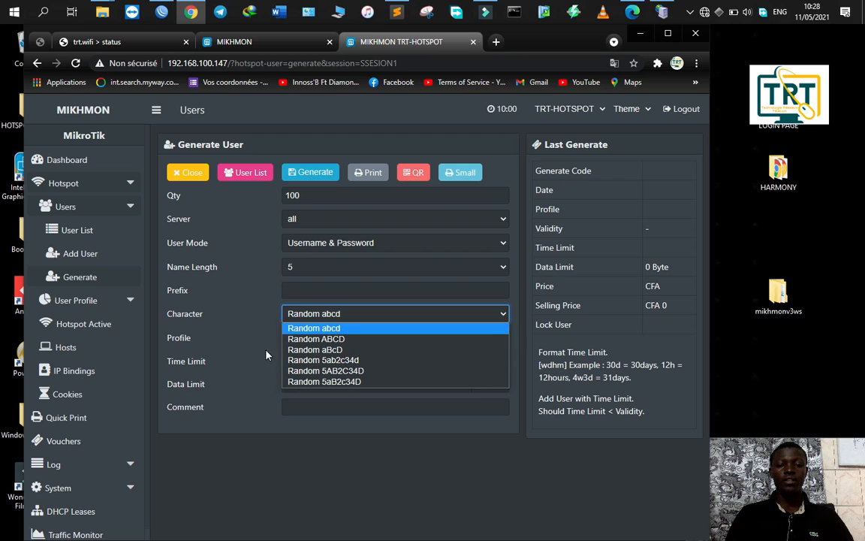
{"action": "left_click", "coordinate": [342, 383]}
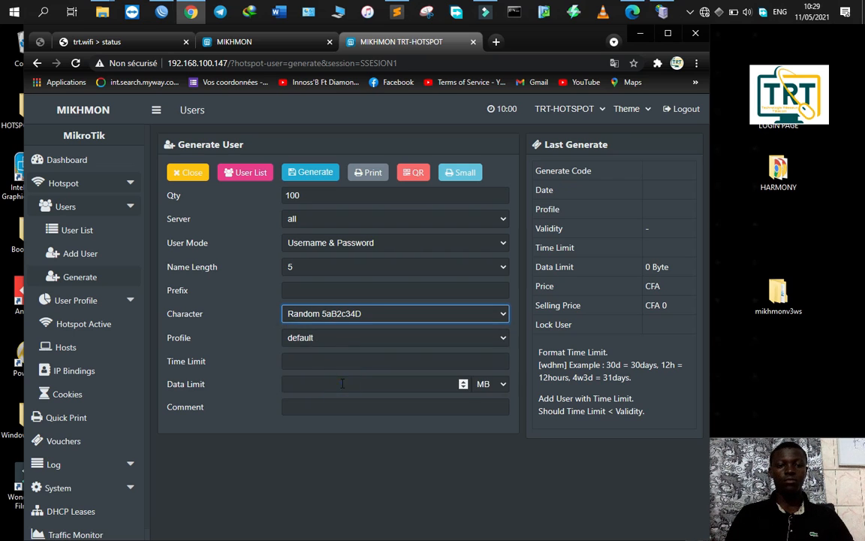
Step: Choose profile 3H-100FR, time limit 3h, and comment TICKETS-3H-11-05-2021
{"action": "left_click", "coordinate": [326, 339]}
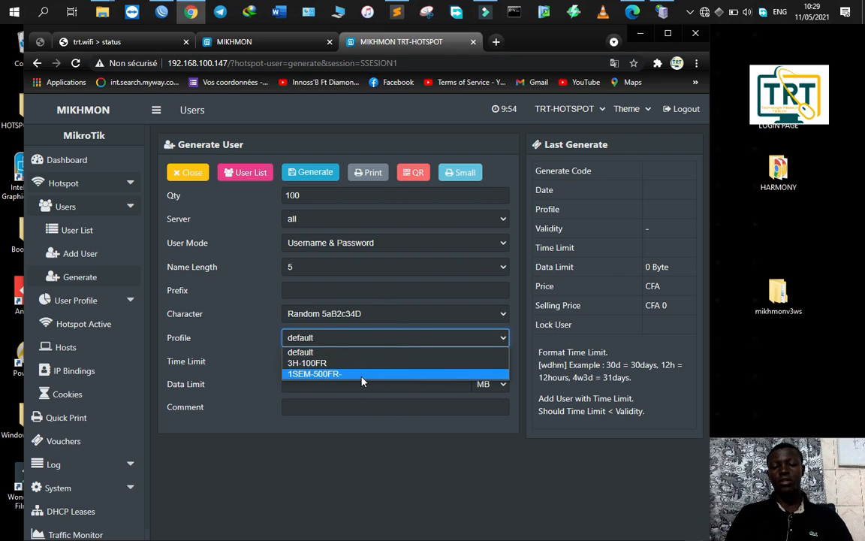
{"action": "left_click", "coordinate": [318, 363]}
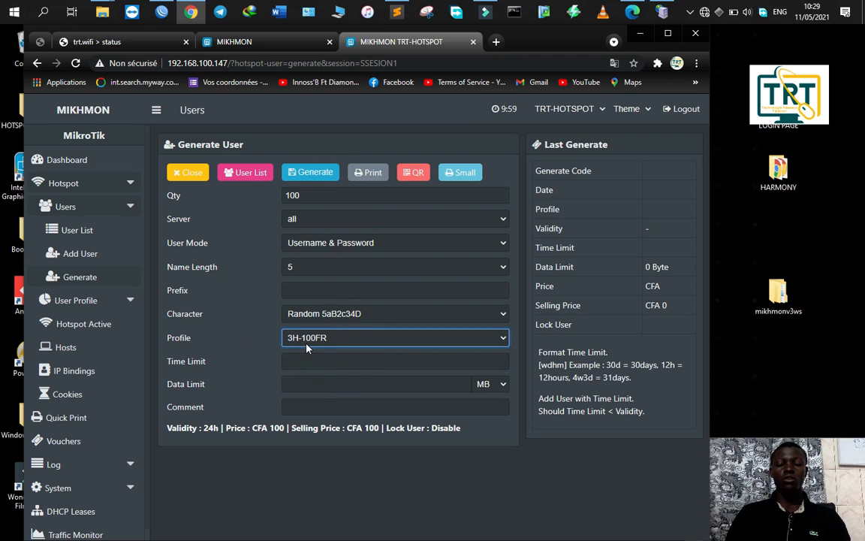
{"action": "left_click", "coordinate": [312, 361]}
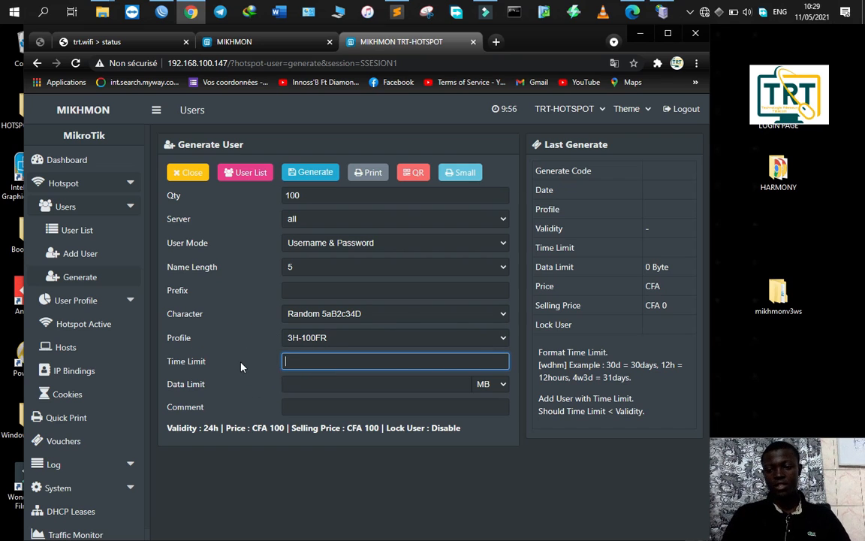
{"action": "type", "text": "3h"}
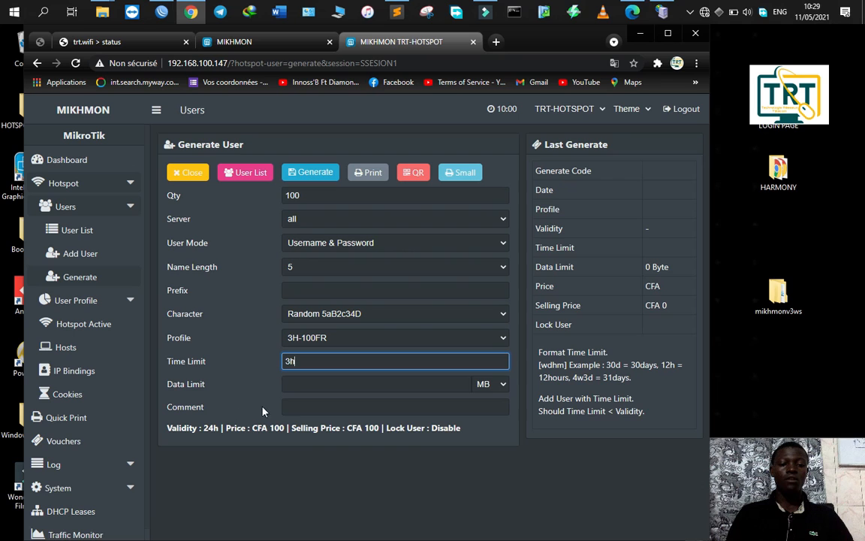
{"action": "left_click", "coordinate": [303, 410]}
{"action": "type", "text": "TICKETS"}
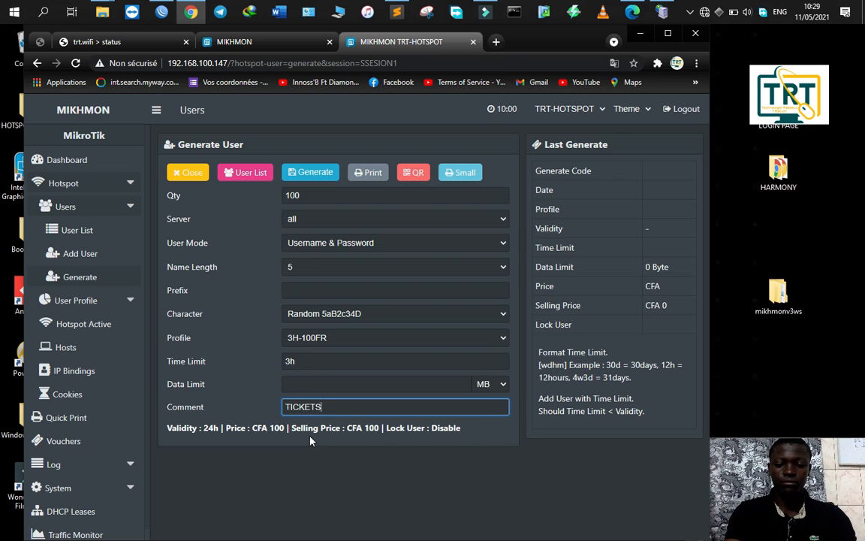
{"action": "type", "text": "-3"}
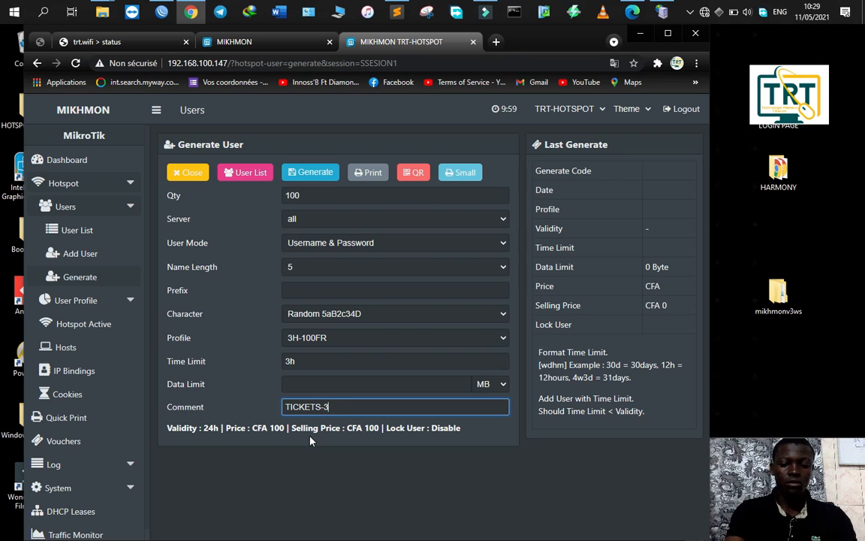
{"action": "type", "text": "H-11-0"}
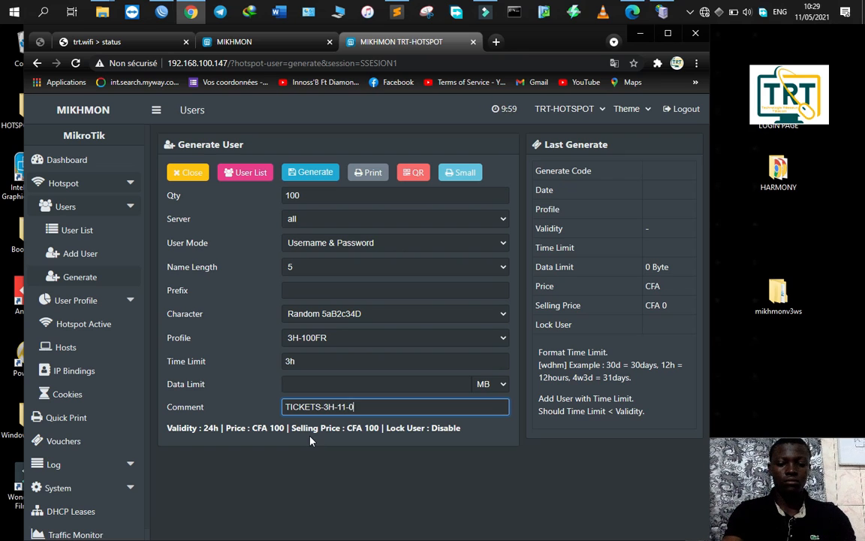
{"action": "type", "text": "5-2021"}
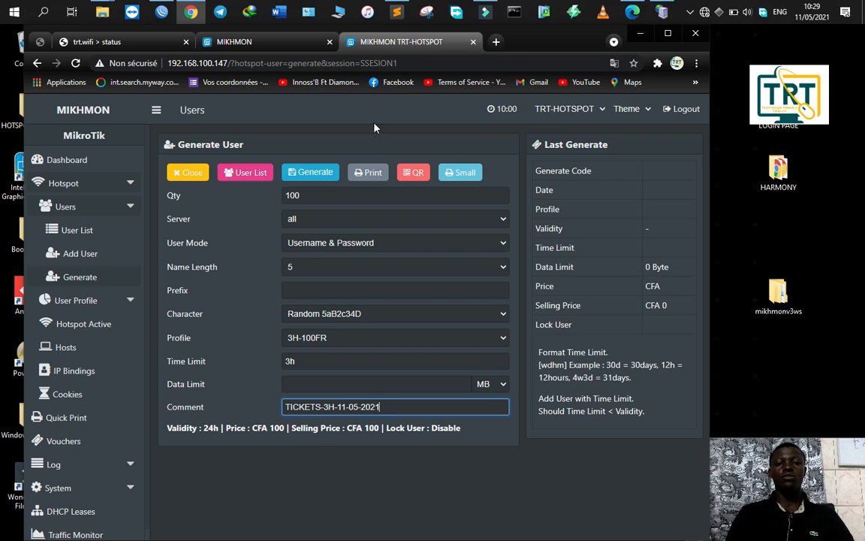
Step: Generate the 100 vouchers and close the generator
{"action": "left_click", "coordinate": [316, 181]}
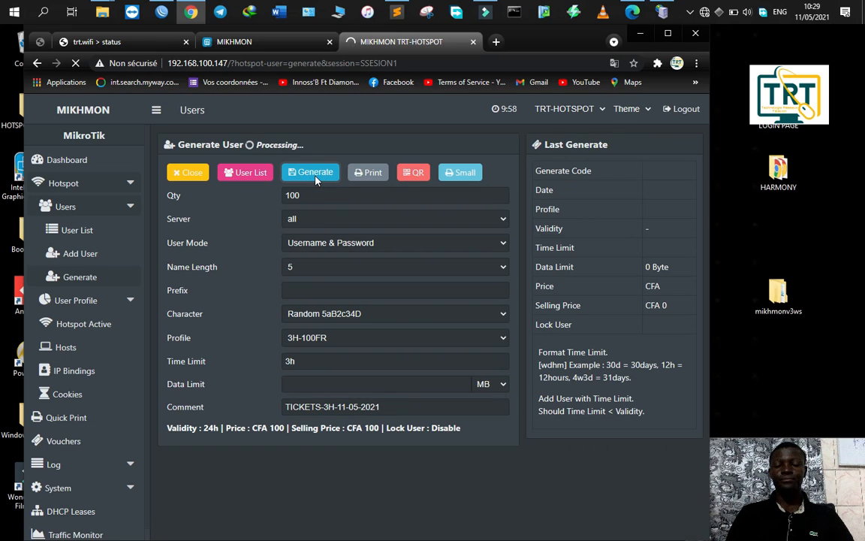
{"action": "key", "text": "ctrl"}
{"action": "key", "text": "ctrl"}
{"action": "key", "text": "ctrl"}
{"action": "key", "text": "ctrl"}
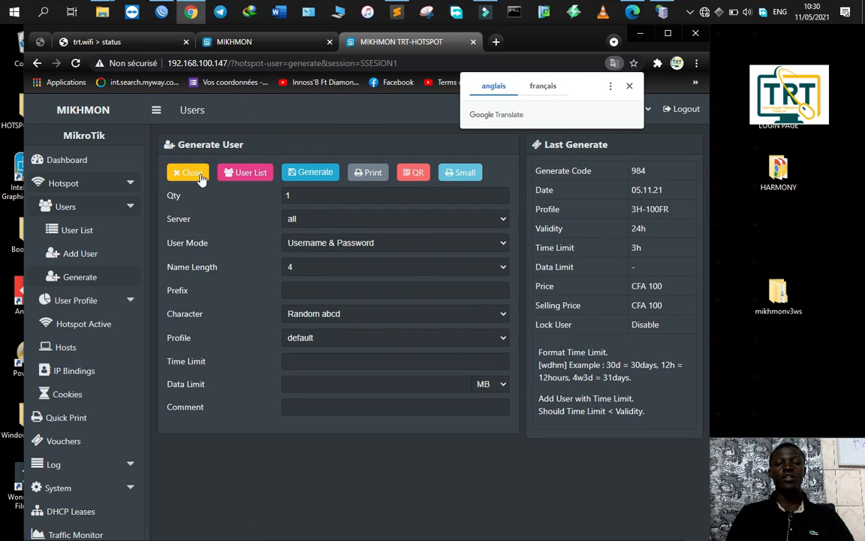
{"action": "left_click", "coordinate": [180, 175]}
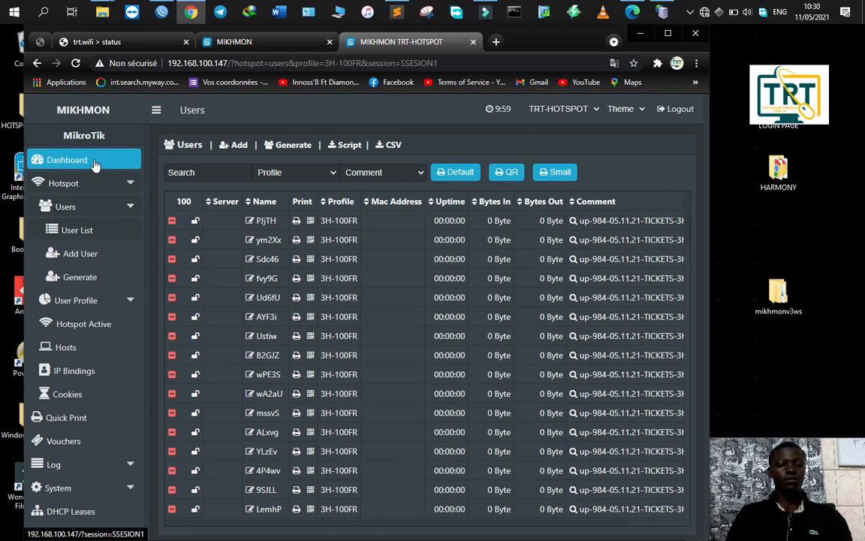
Step: List hotspot users filtered by the new up-984 batch comment
{"action": "left_click", "coordinate": [67, 159]}
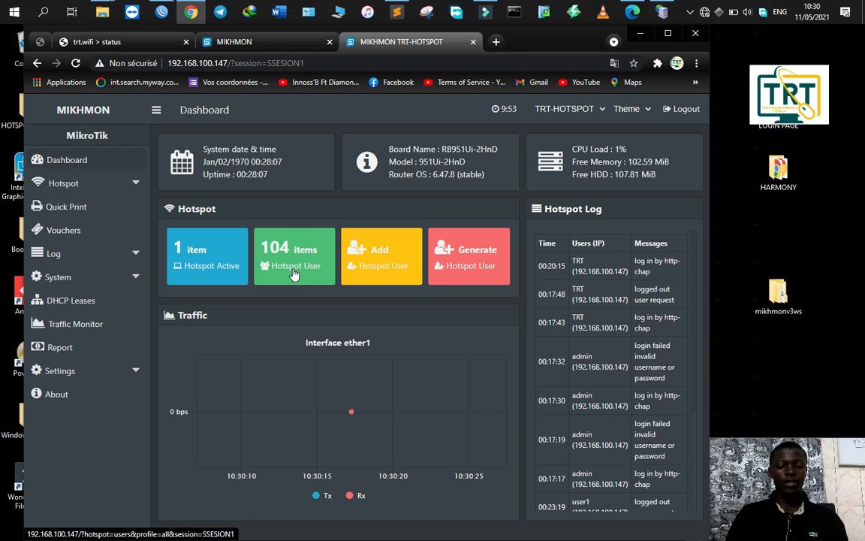
{"action": "left_click", "coordinate": [294, 275]}
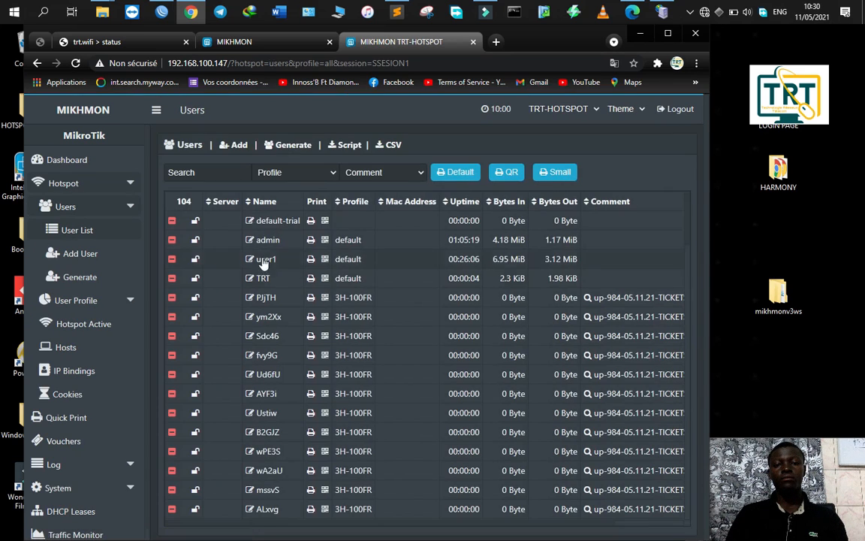
{"action": "left_click", "coordinate": [390, 183]}
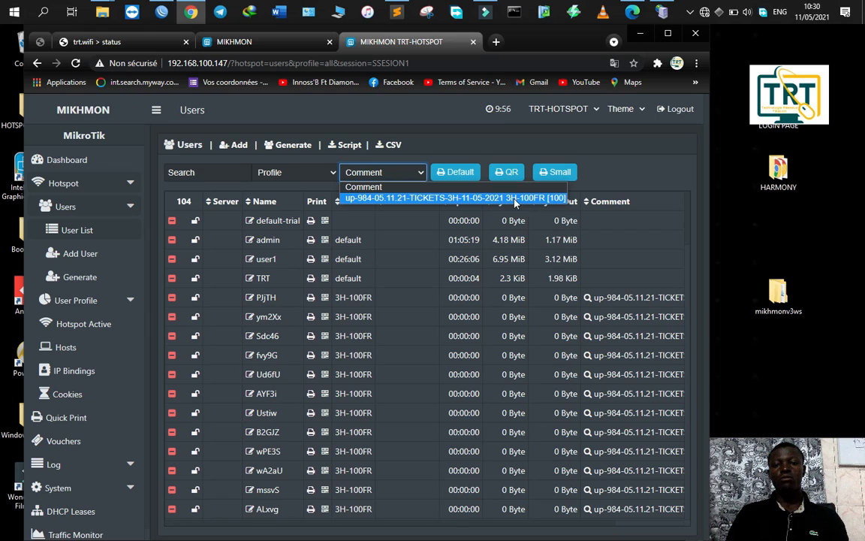
{"action": "left_click", "coordinate": [561, 199]}
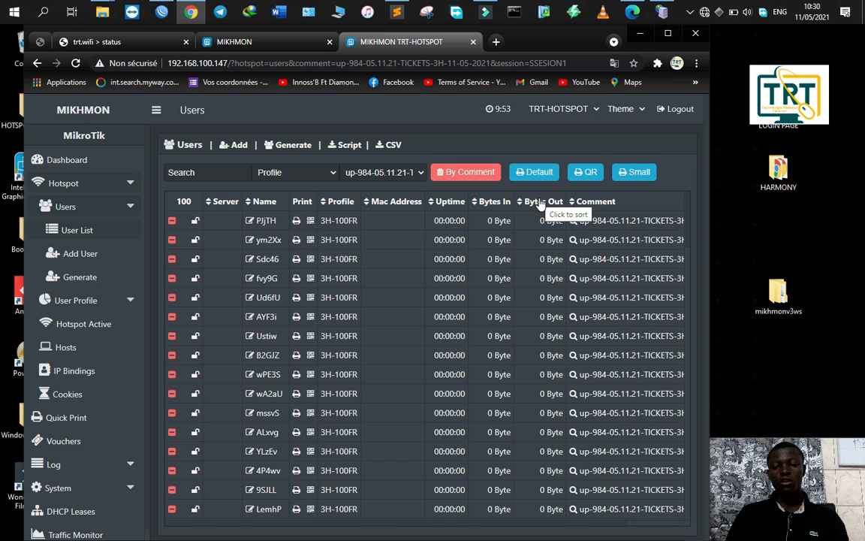
{"action": "left_click", "coordinate": [188, 214]}
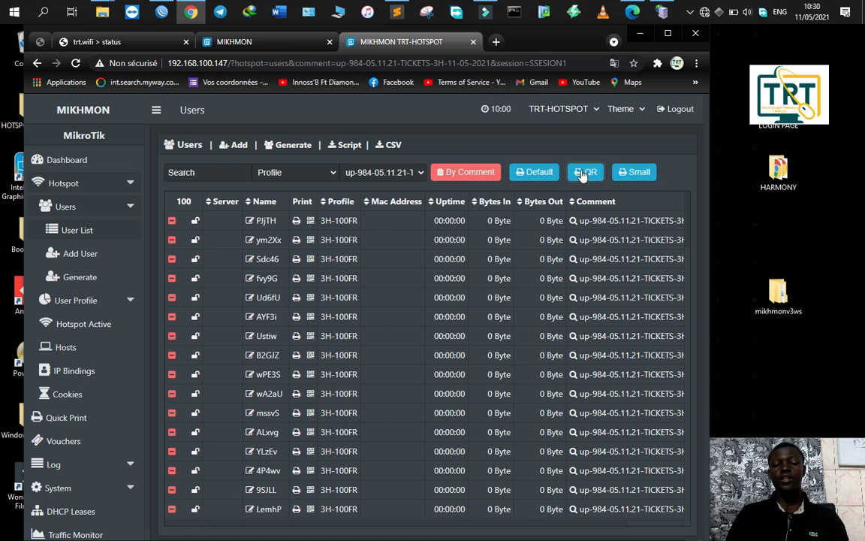
Step: Print the batch as small vouchers, keeping 'Enregistrer au format PDF' as destination, and save
{"action": "left_click", "coordinate": [620, 174]}
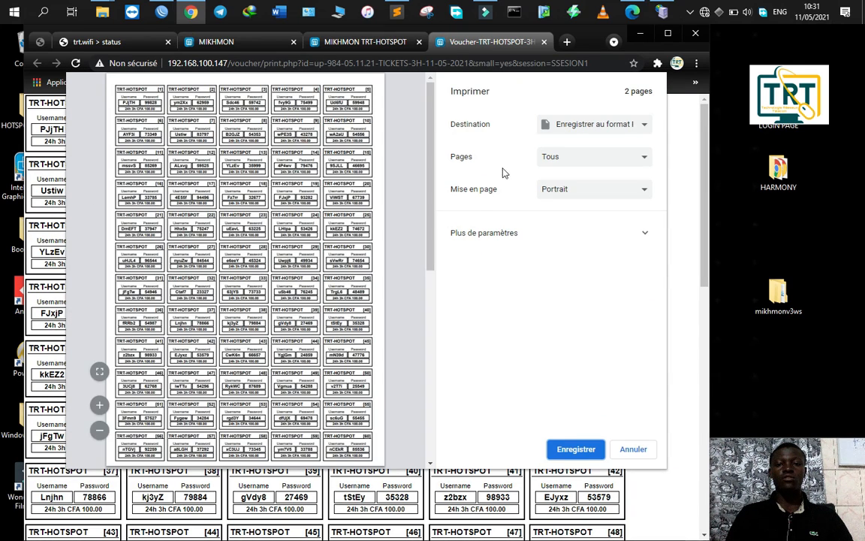
{"action": "left_click", "coordinate": [592, 132]}
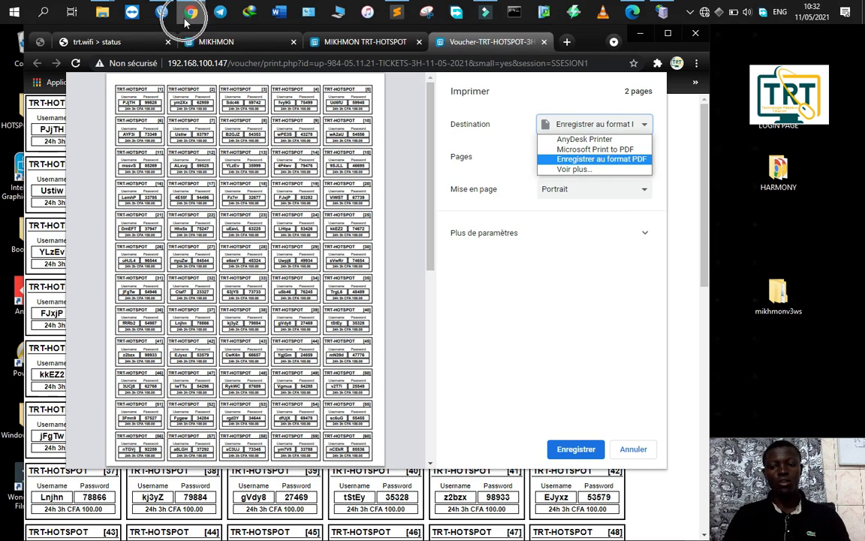
{"action": "left_click", "coordinate": [597, 158]}
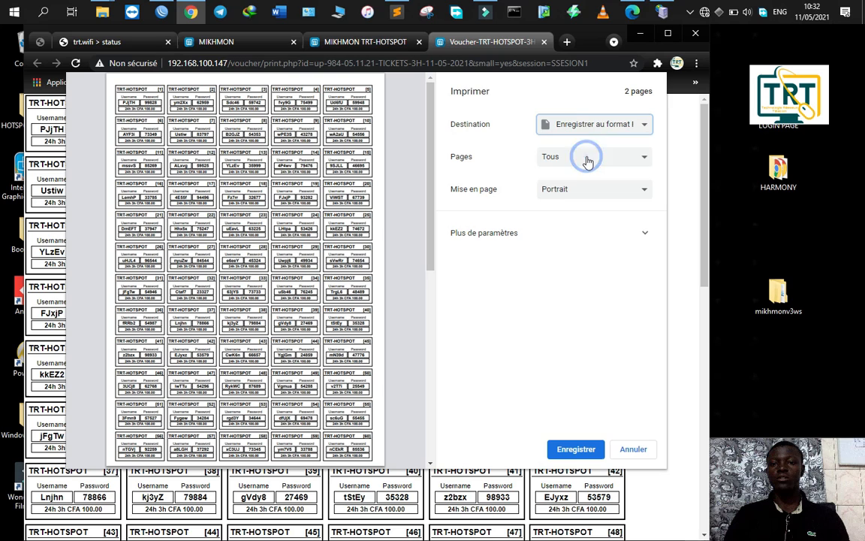
{"action": "left_click", "coordinate": [575, 449]}
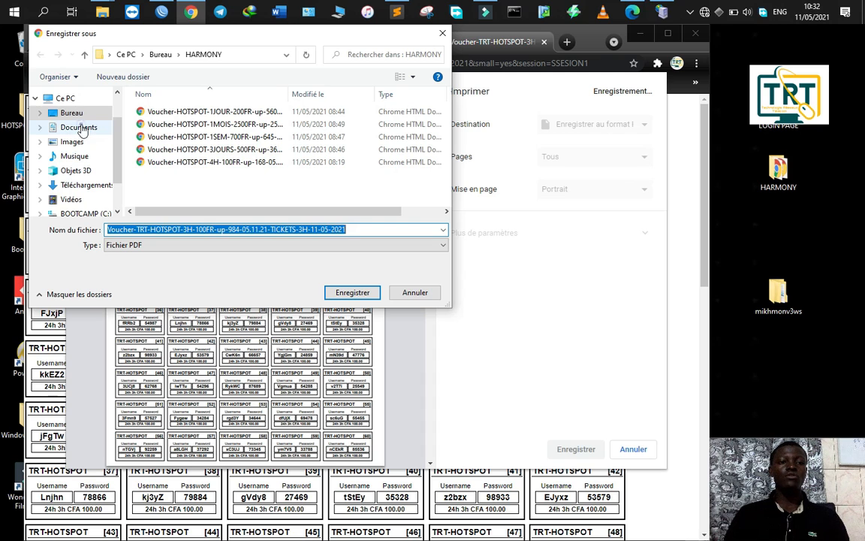
Step: Switch the save location to the desktop (Bureau)
{"action": "left_click", "coordinate": [78, 127]}
{"action": "left_click", "coordinate": [72, 113]}
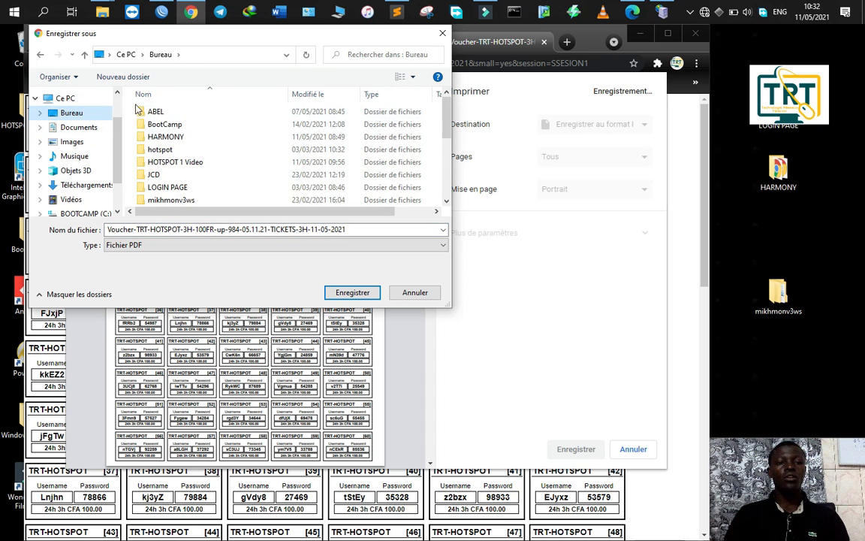
{"action": "scroll", "coordinate": [173, 143], "scroll_direction": "down", "scroll_amount": 5}
{"action": "scroll", "coordinate": [203, 150], "scroll_direction": "up", "scroll_amount": 5}
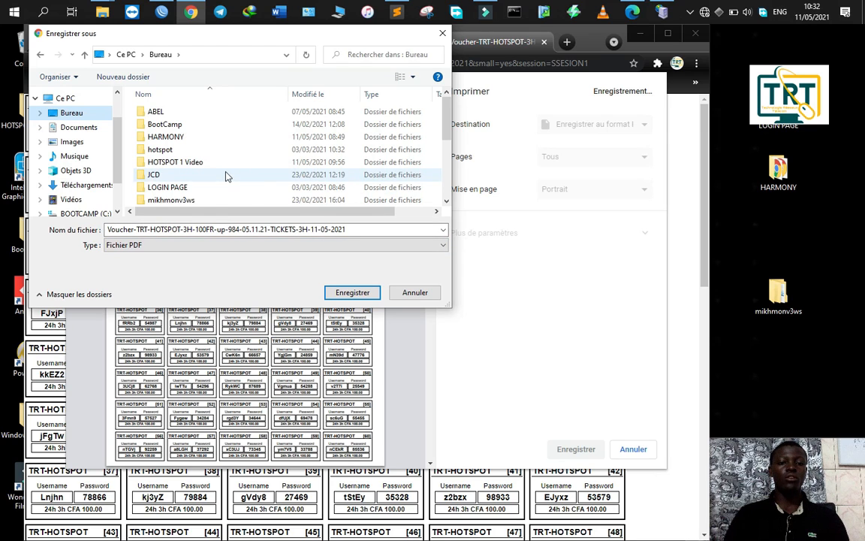
{"action": "left_click", "coordinate": [66, 98]}
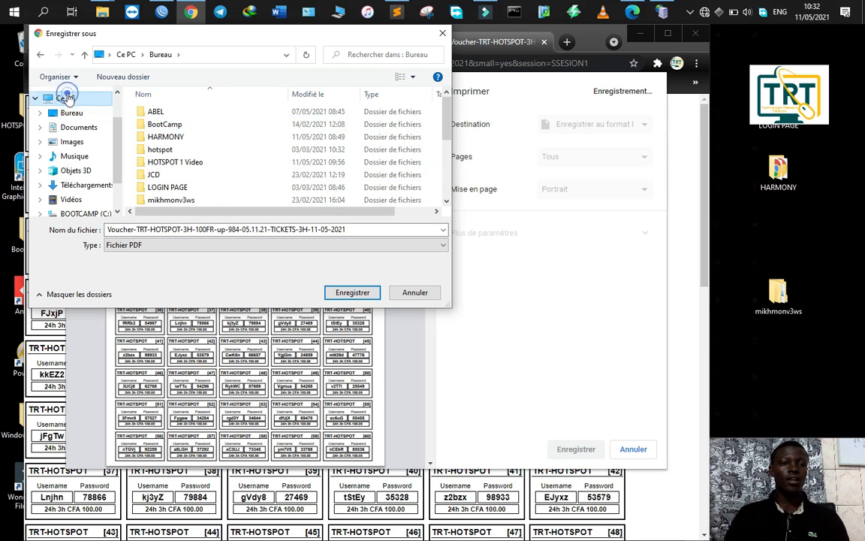
{"action": "left_click", "coordinate": [72, 112]}
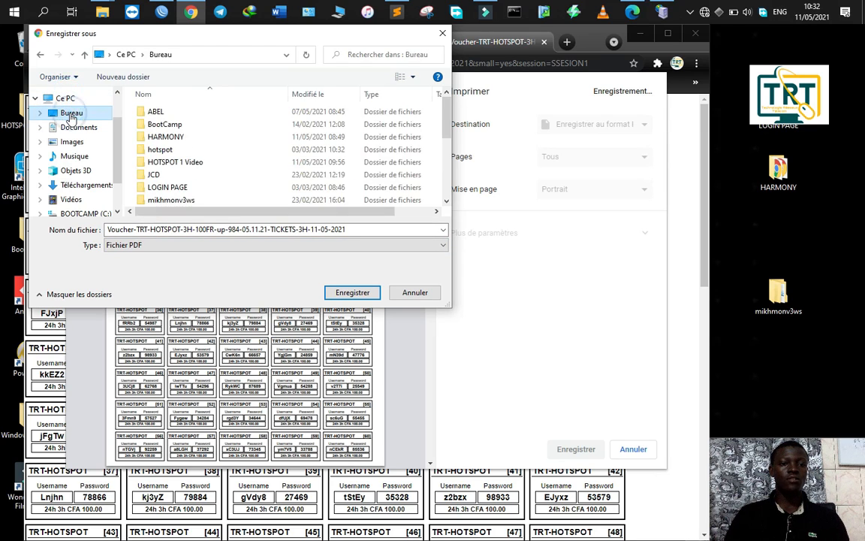
Step: Create a TICKET 05-2021 folder on the desktop and save the voucher PDF into it
{"action": "left_click", "coordinate": [122, 77]}
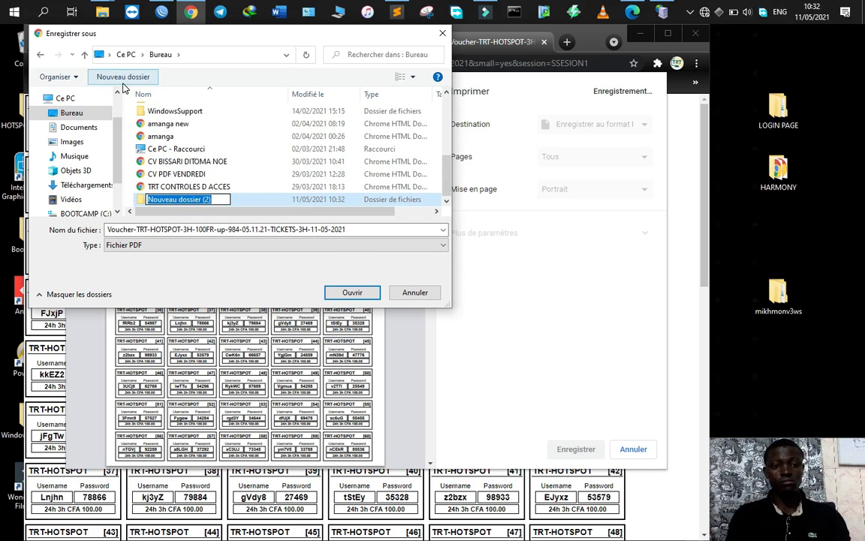
{"action": "type", "text": "TICKE"}
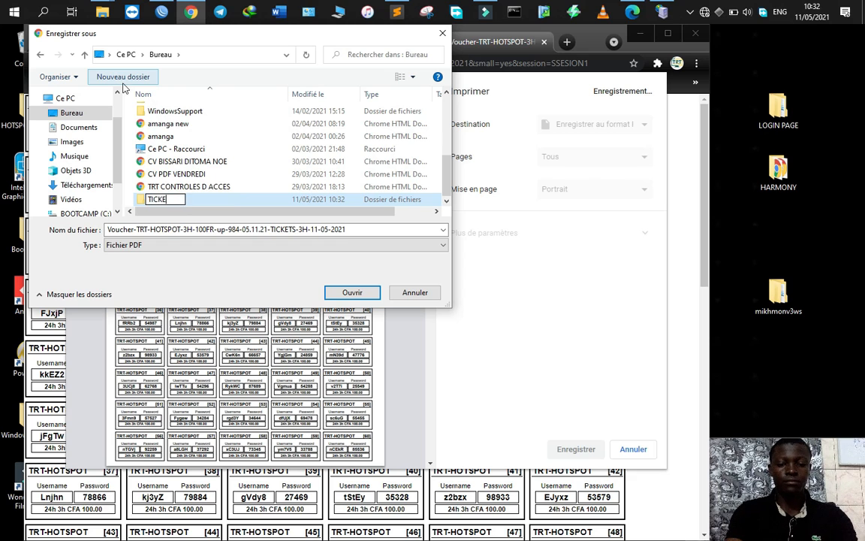
{"action": "type", "text": "T 05-2021"}
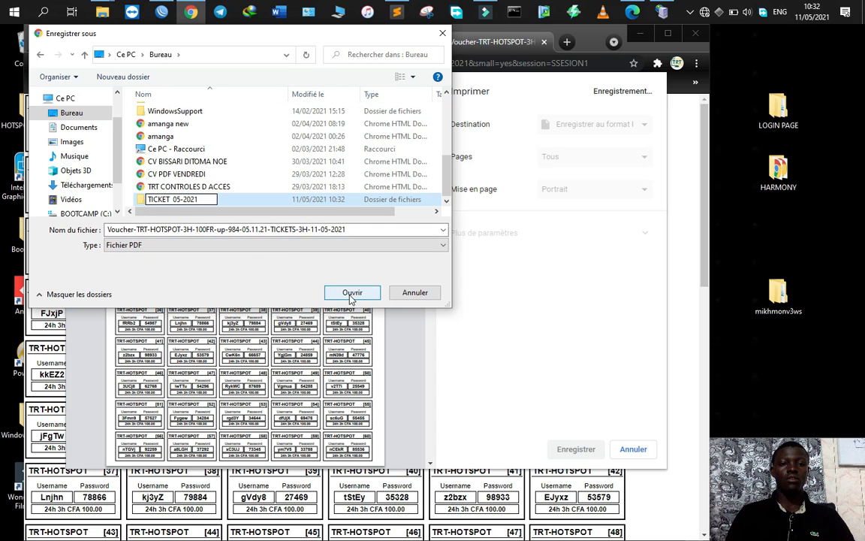
{"action": "double_click", "coordinate": [273, 199]}
{"action": "left_click", "coordinate": [365, 298]}
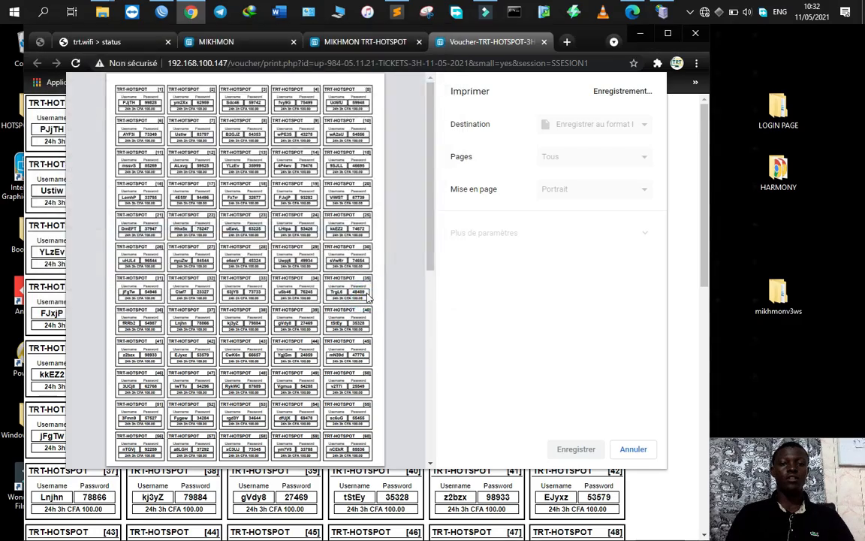
Step: Minimize Chrome, File Explorer and the Mikhmon Server window to reveal the desktop
{"action": "left_click", "coordinate": [642, 36]}
{"action": "left_click", "coordinate": [440, 136]}
{"action": "left_click", "coordinate": [443, 140]}
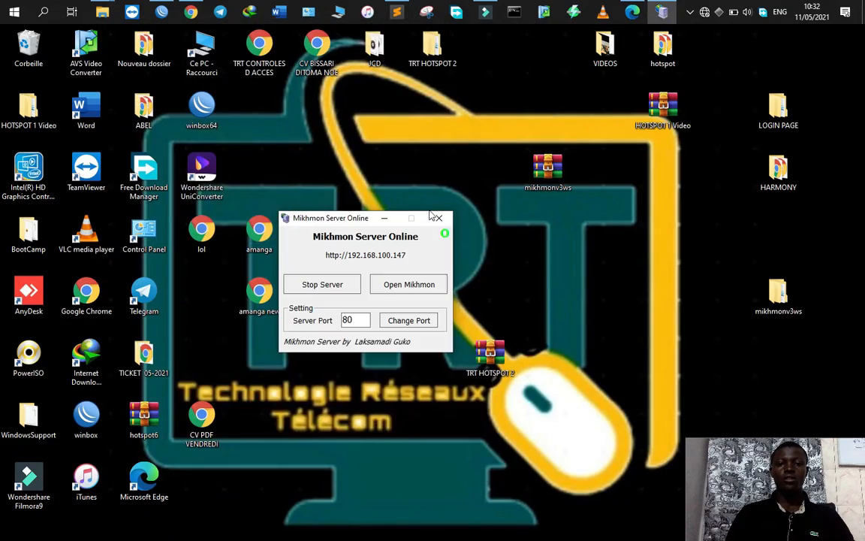
{"action": "left_click", "coordinate": [382, 222]}
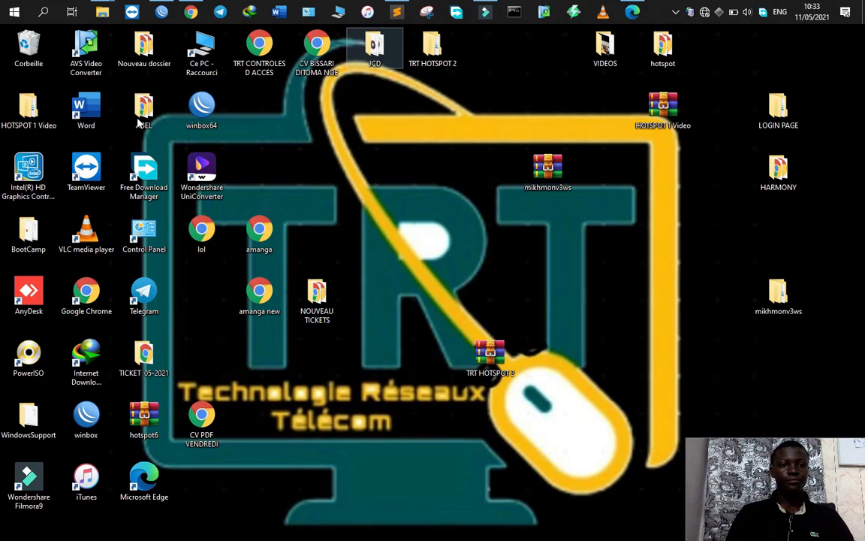
Step: Open the TICKET 05-2021 desktop folder and the Voucher-TRT-HOTSPOT-3H-100FR PDF inside it
{"action": "left_click", "coordinate": [144, 43]}
{"action": "left_click_drag", "start_coordinate": [143, 366], "coordinate": [431, 241]}
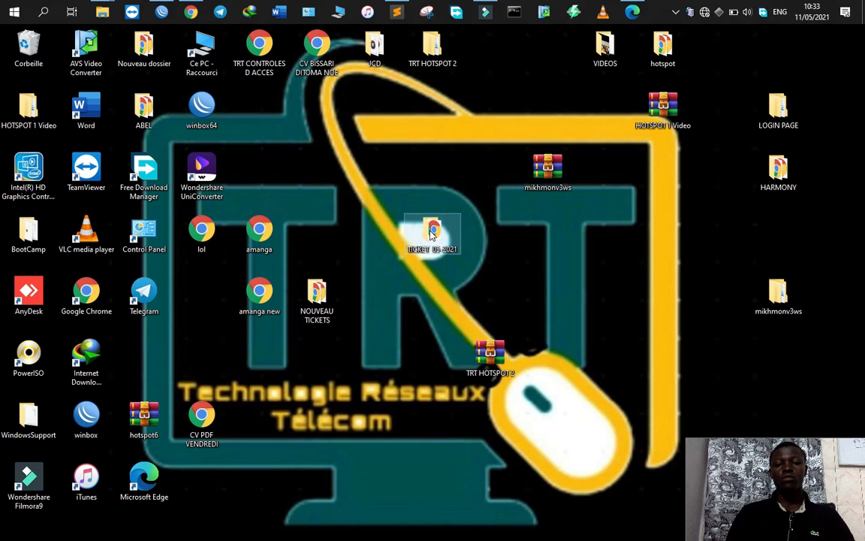
{"action": "double_click", "coordinate": [431, 232]}
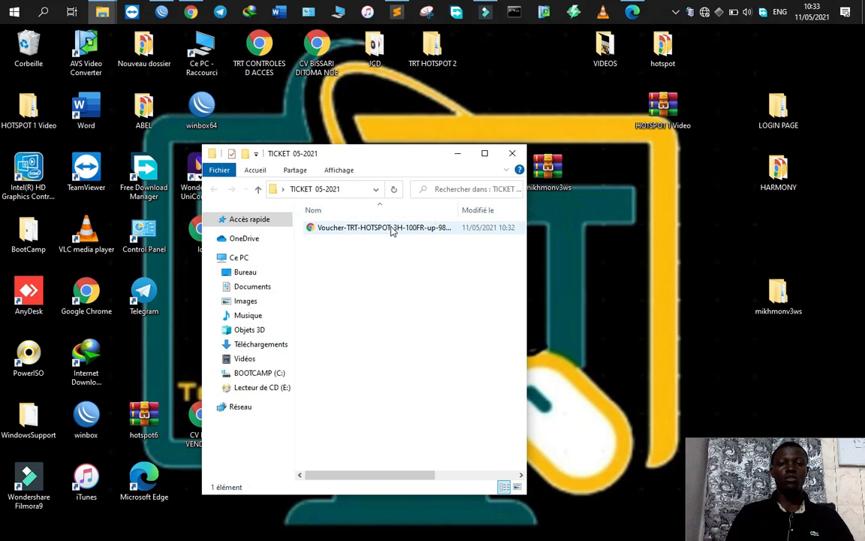
{"action": "double_click", "coordinate": [386, 227]}
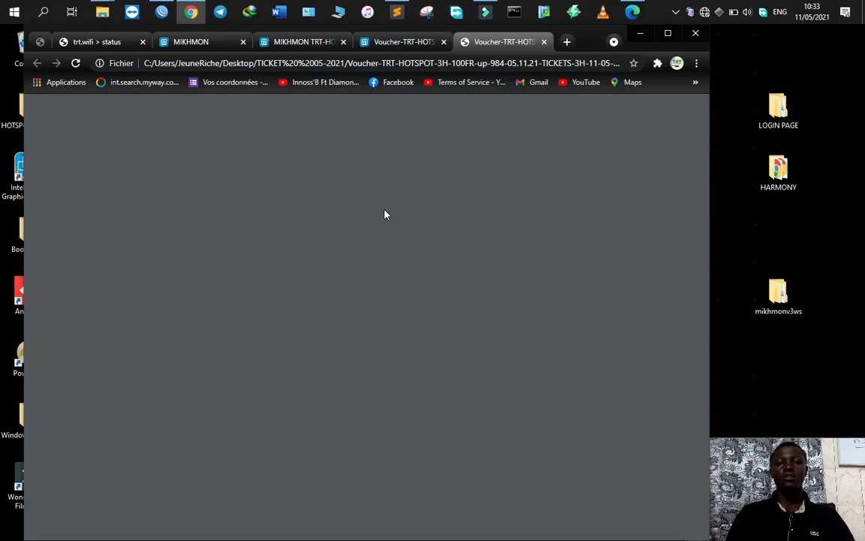
{"action": "scroll", "coordinate": [412, 303], "scroll_direction": "down", "scroll_amount": 15}
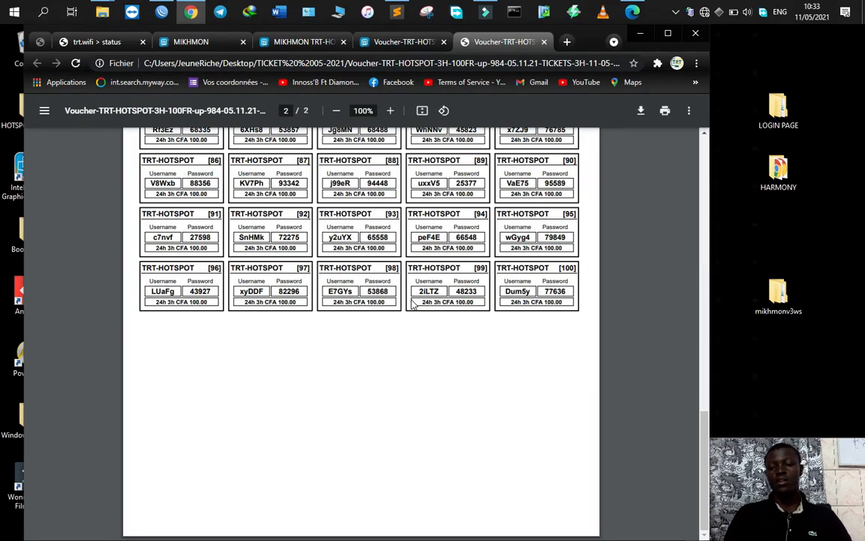
{"action": "scroll", "coordinate": [399, 264], "scroll_direction": "up", "scroll_amount": 15}
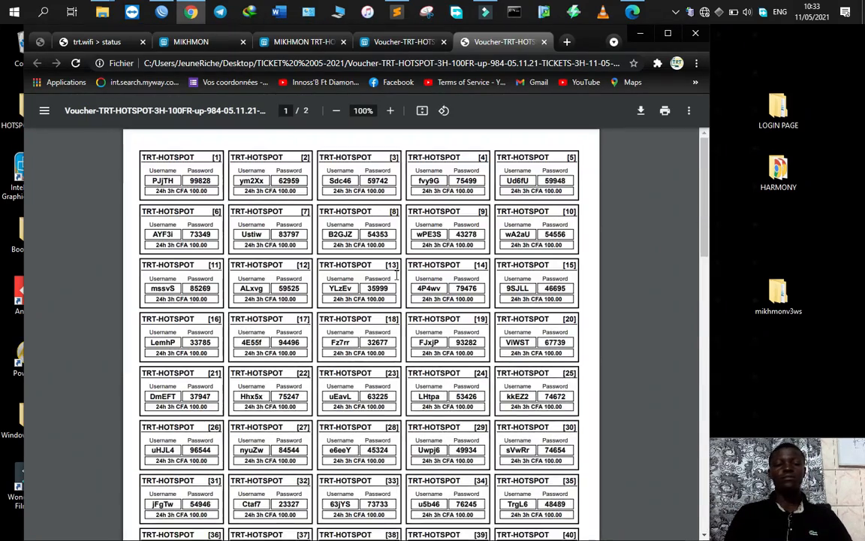
{"action": "scroll", "coordinate": [391, 225], "scroll_direction": "down", "scroll_amount": 2}
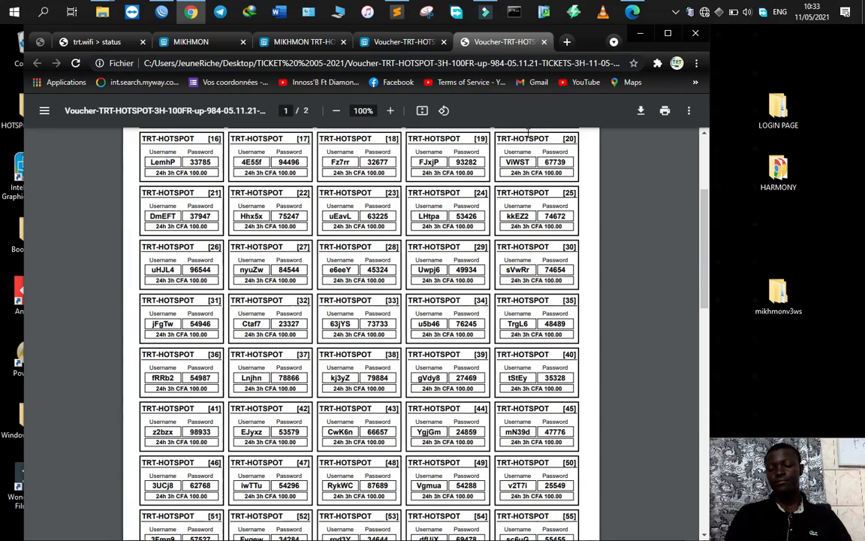